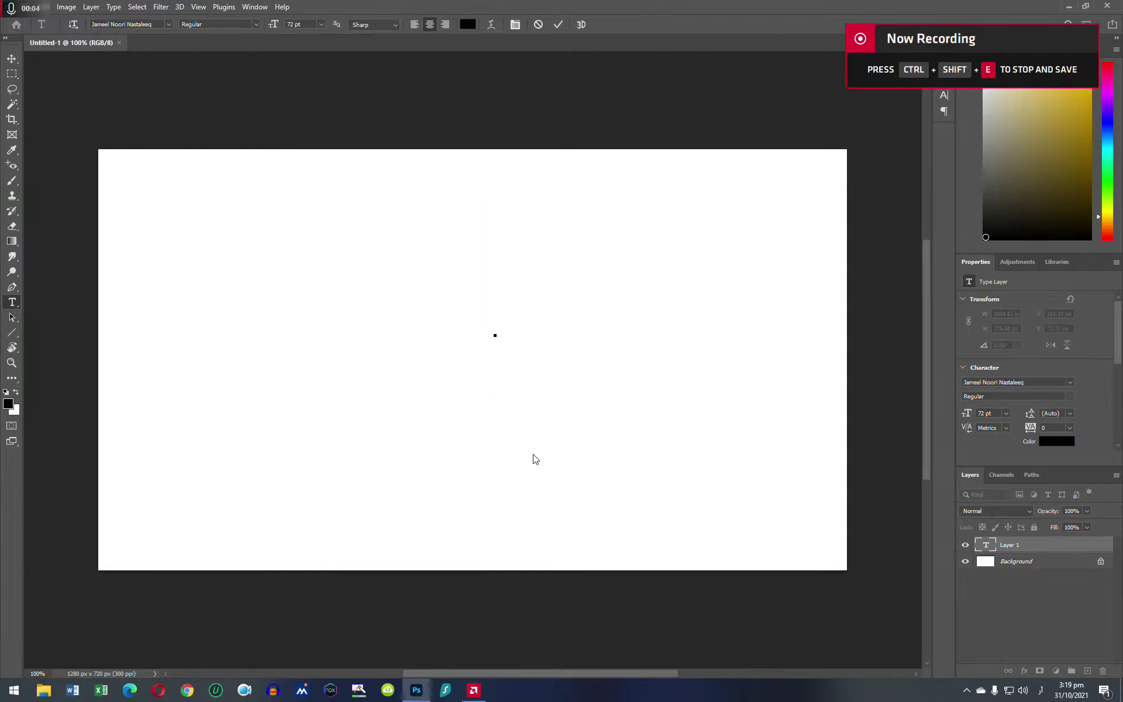
Type 'اسلام آباد' on the canvas in Jameel Noori Nastaleeq 72 pt and select the whole line
type("ا")
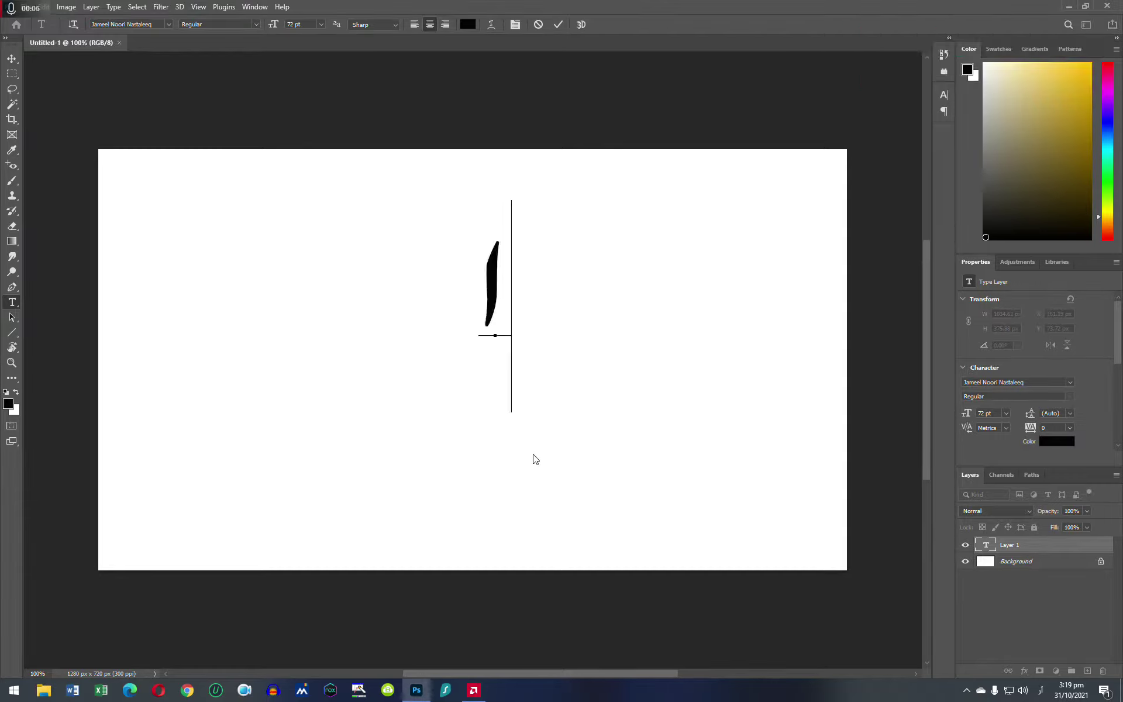
type("س")
type("لام")
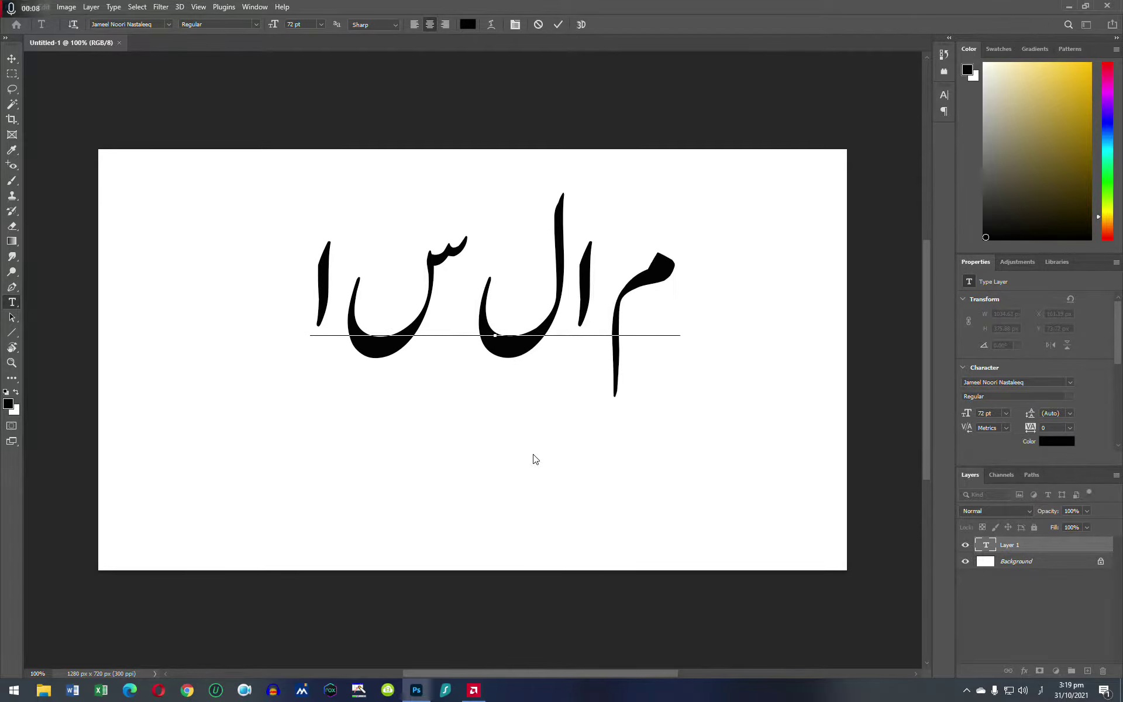
type("  آ")
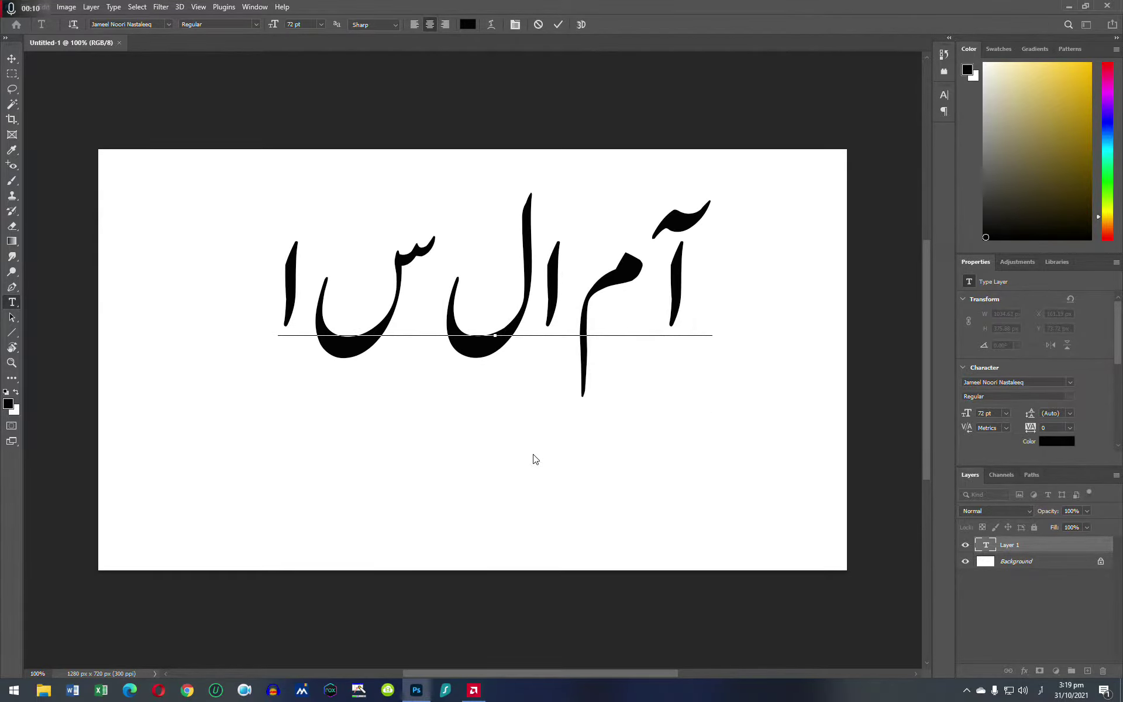
type("باد")
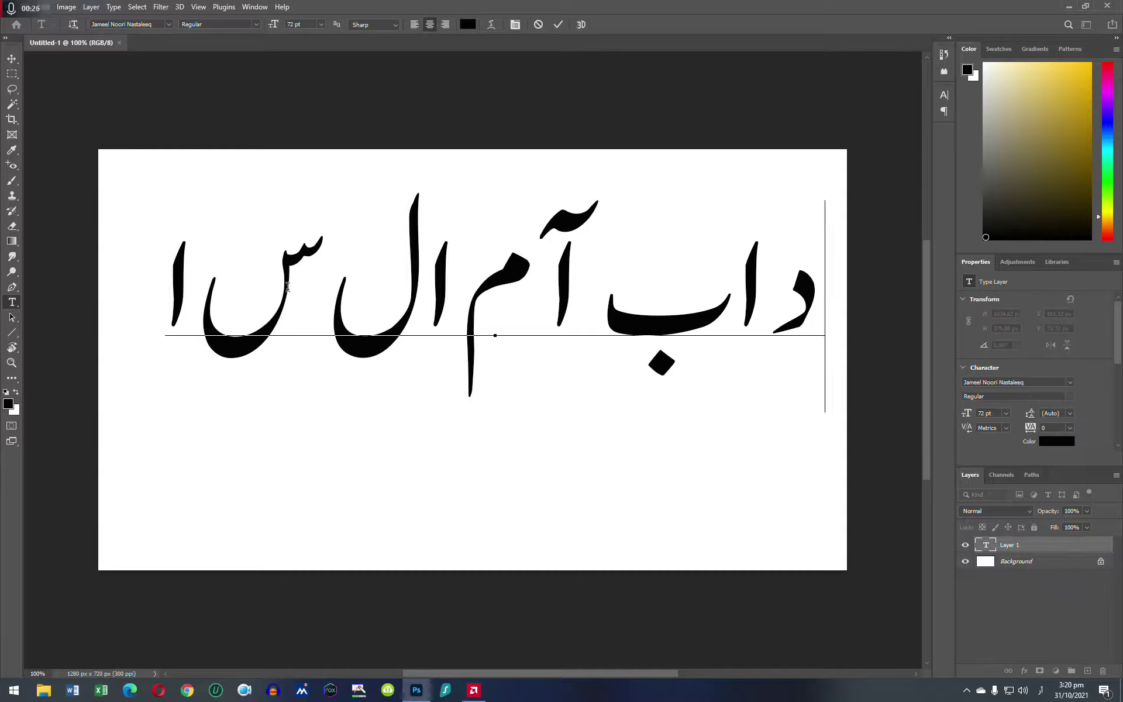
left_click_drag(177, 286, 813, 304)
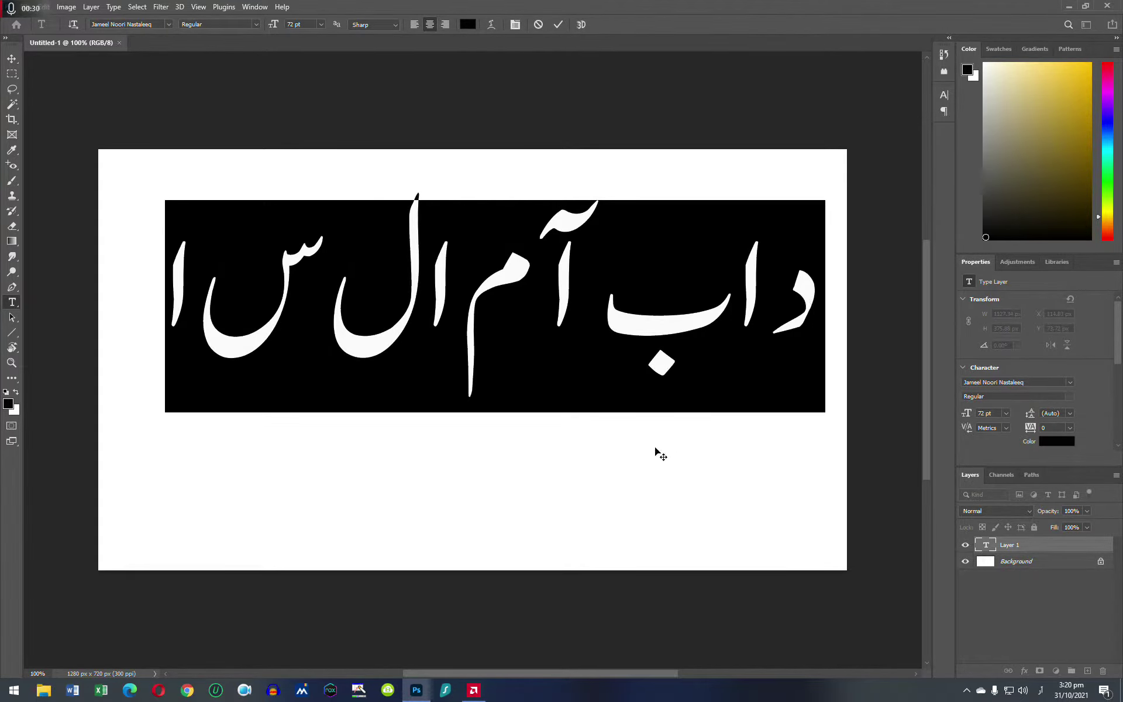
left_click(580, 359)
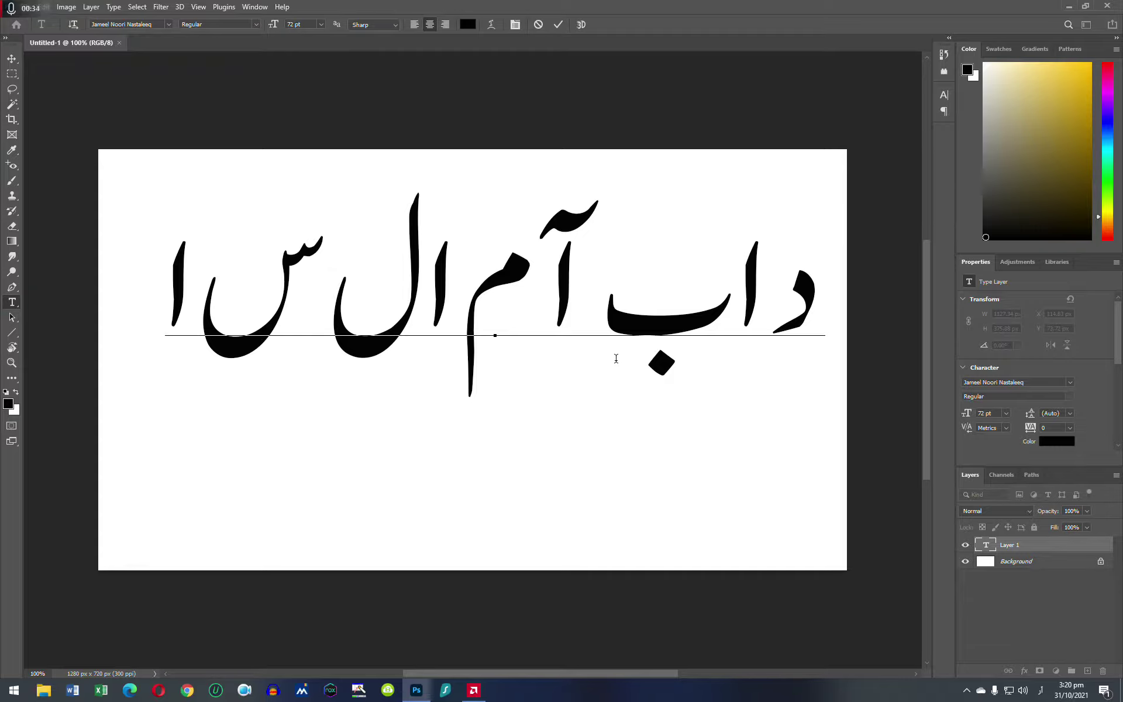
left_click(174, 270)
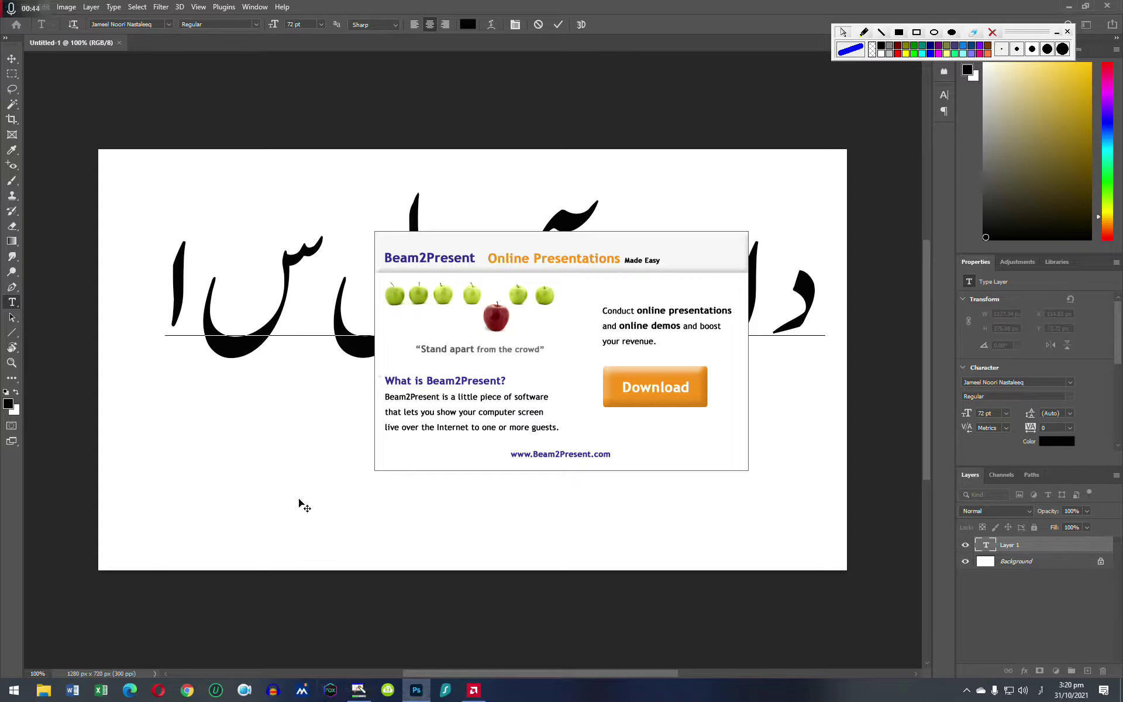
left_click_drag(170, 272, 240, 279)
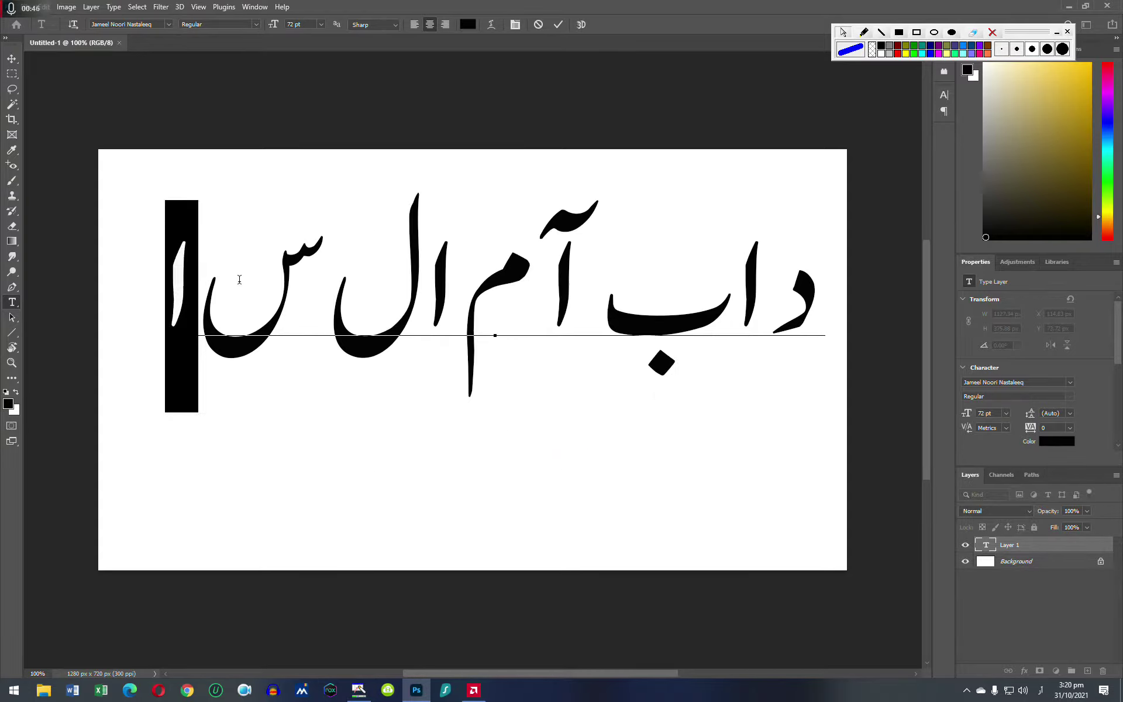
left_click(276, 356)
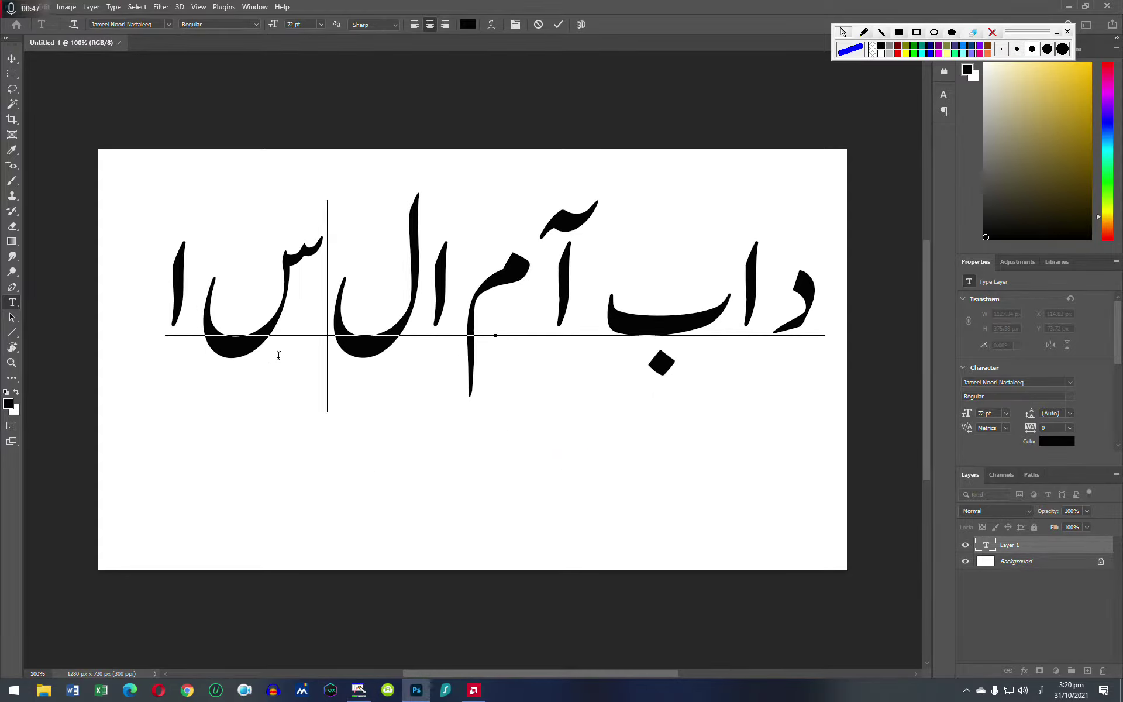
left_click(178, 293)
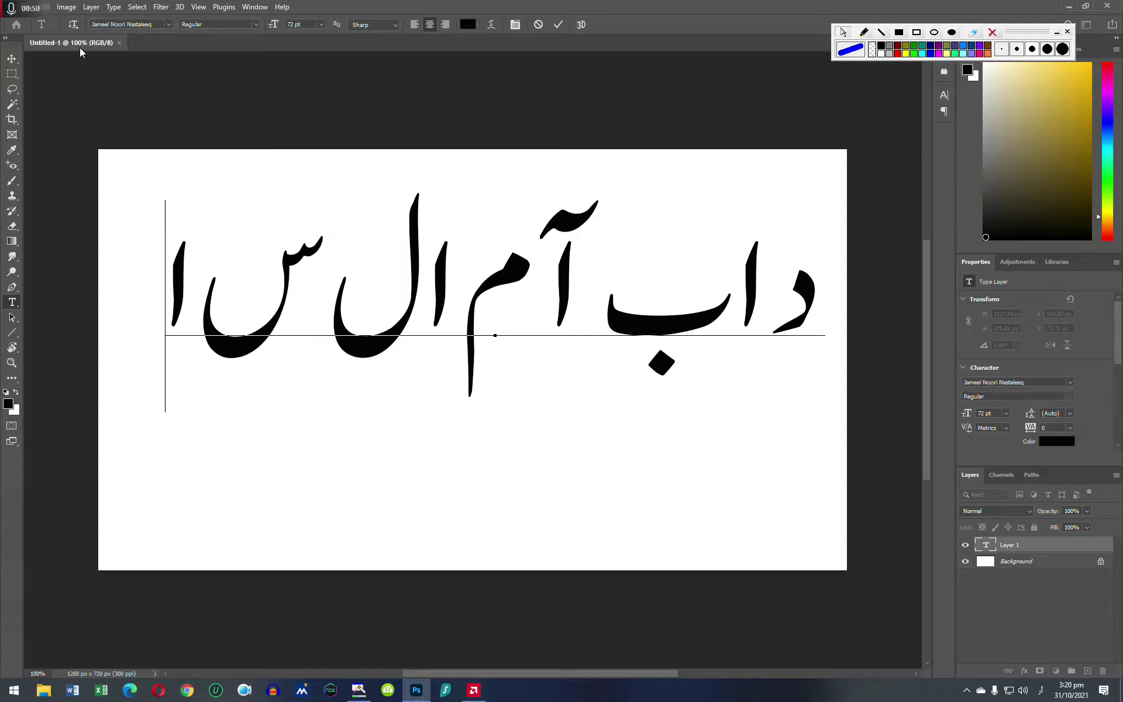
Commit the Urdu text edit after briefly opening and dismissing the Edit menu
left_click(48, 8)
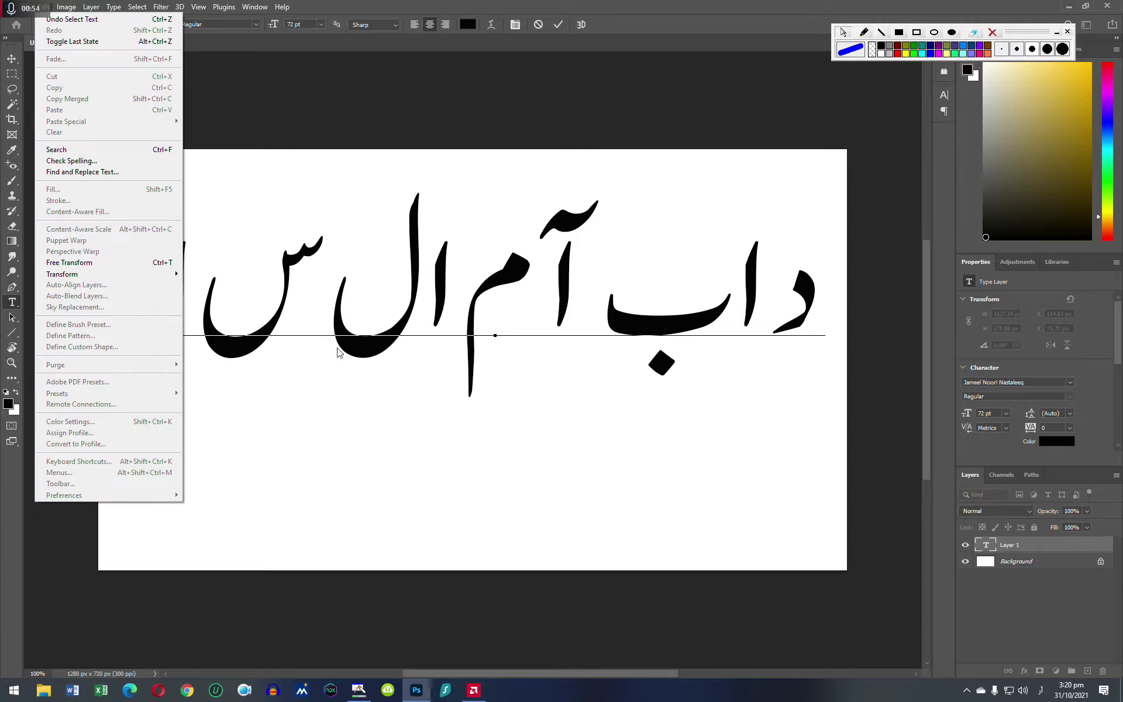
left_click(344, 372)
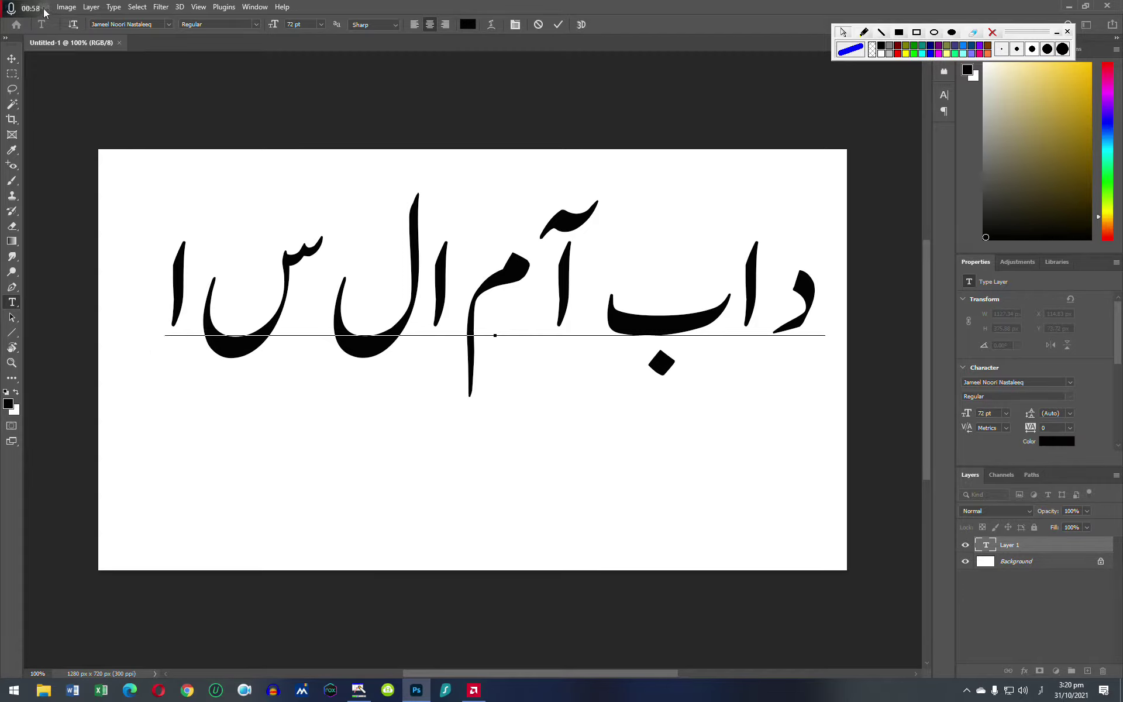
left_click(46, 8)
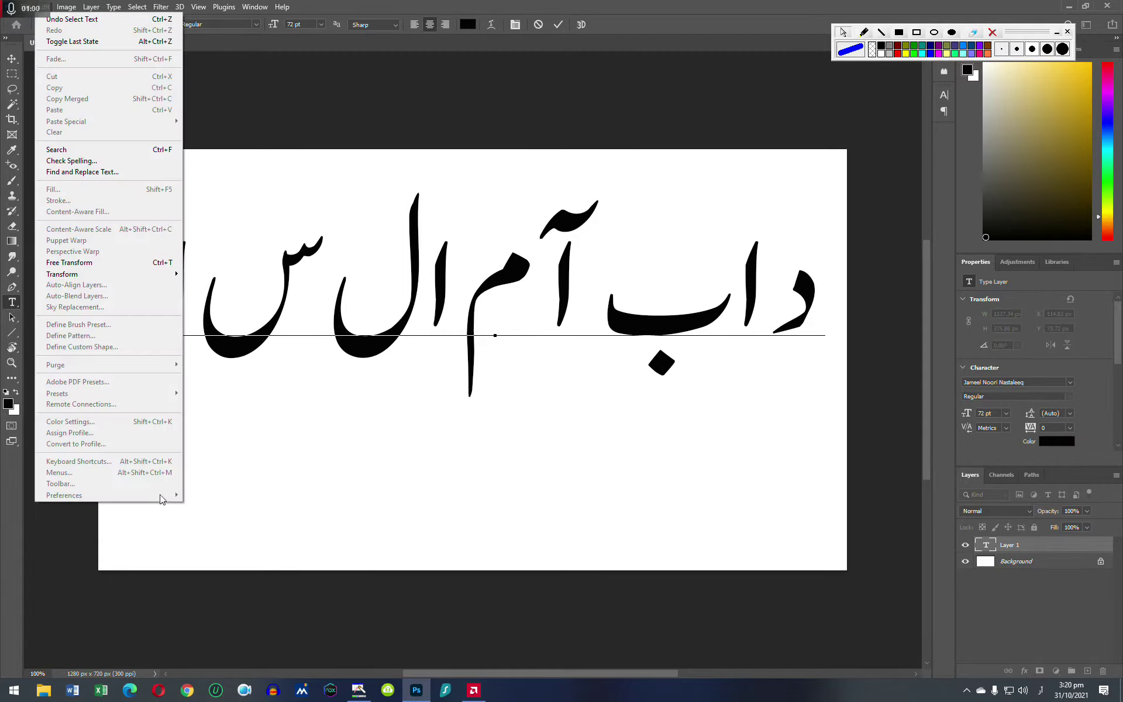
left_click(251, 510)
type("ا")
left_click(12, 59)
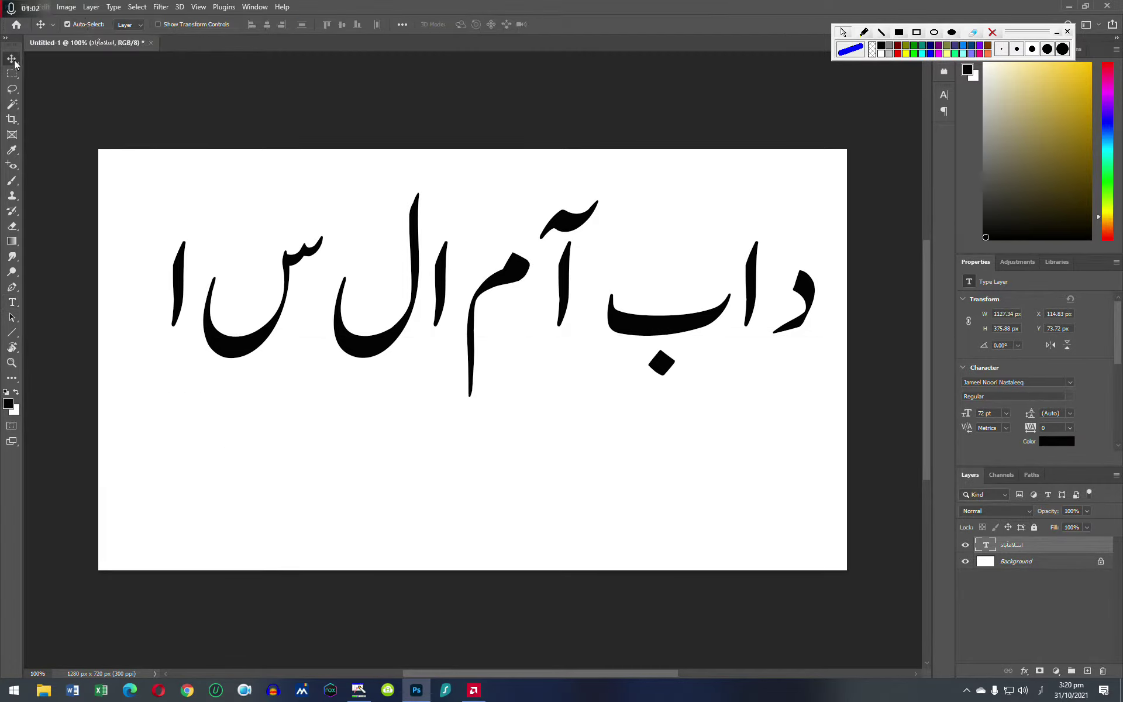
Open the Type preferences from Edit > Preferences, briefly framing the Edit menu with an annotation box
left_click(47, 8)
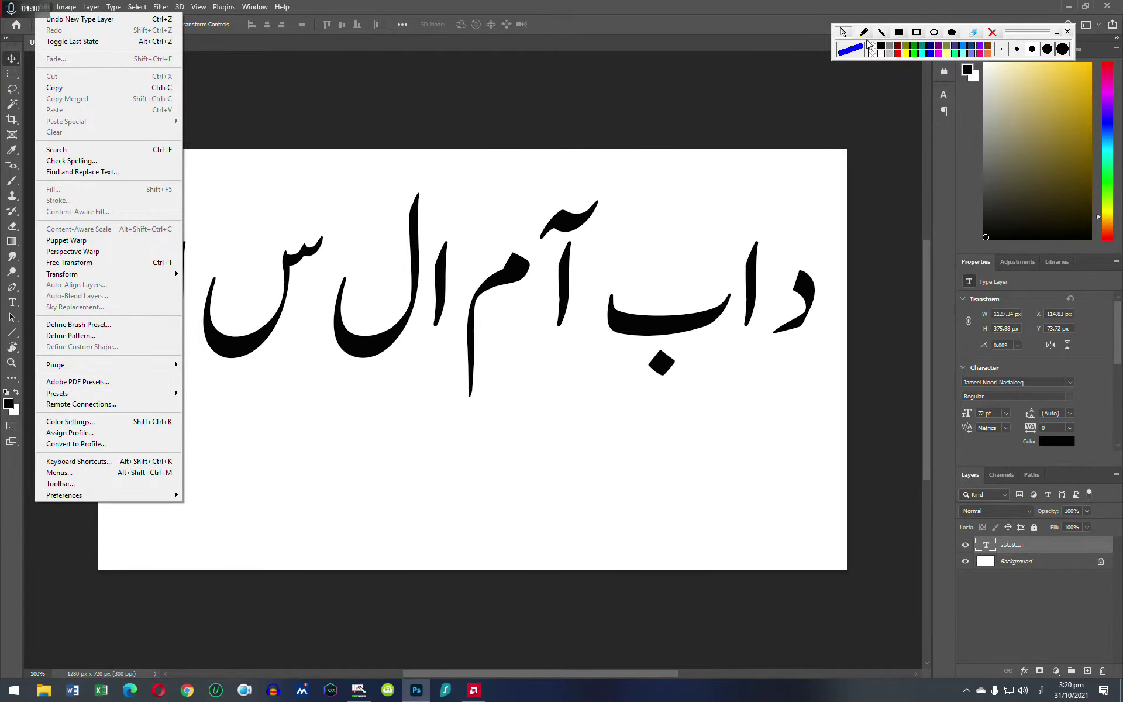
left_click(916, 32)
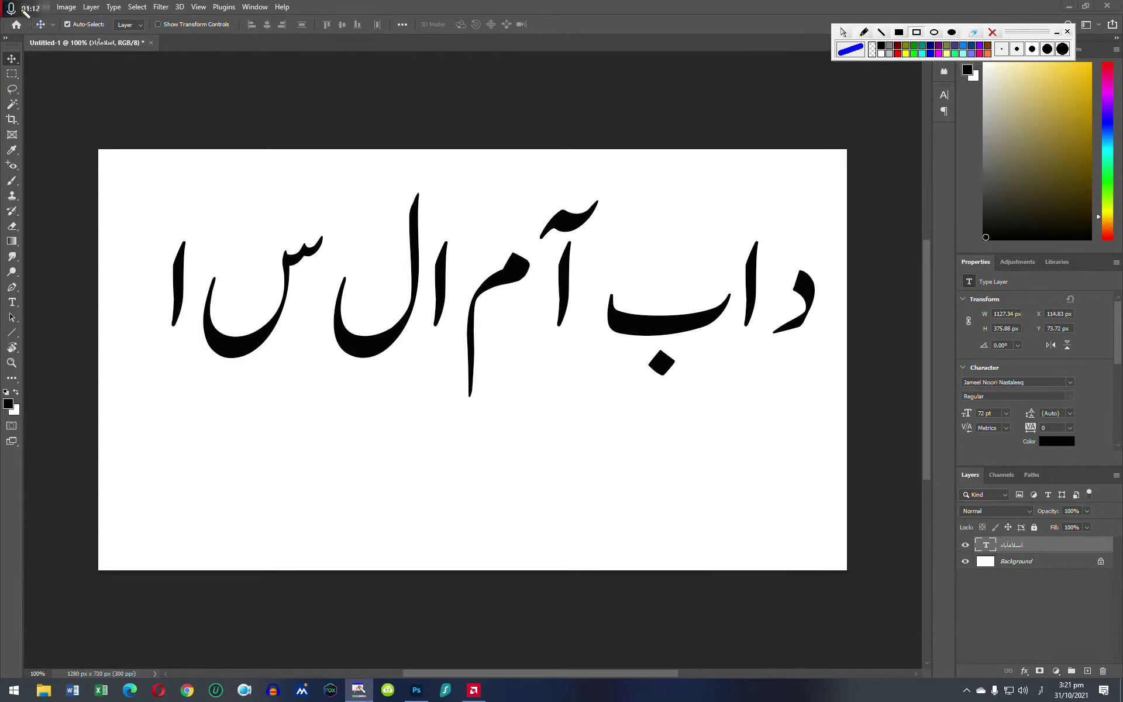
left_click_drag(22, 1, 61, 25)
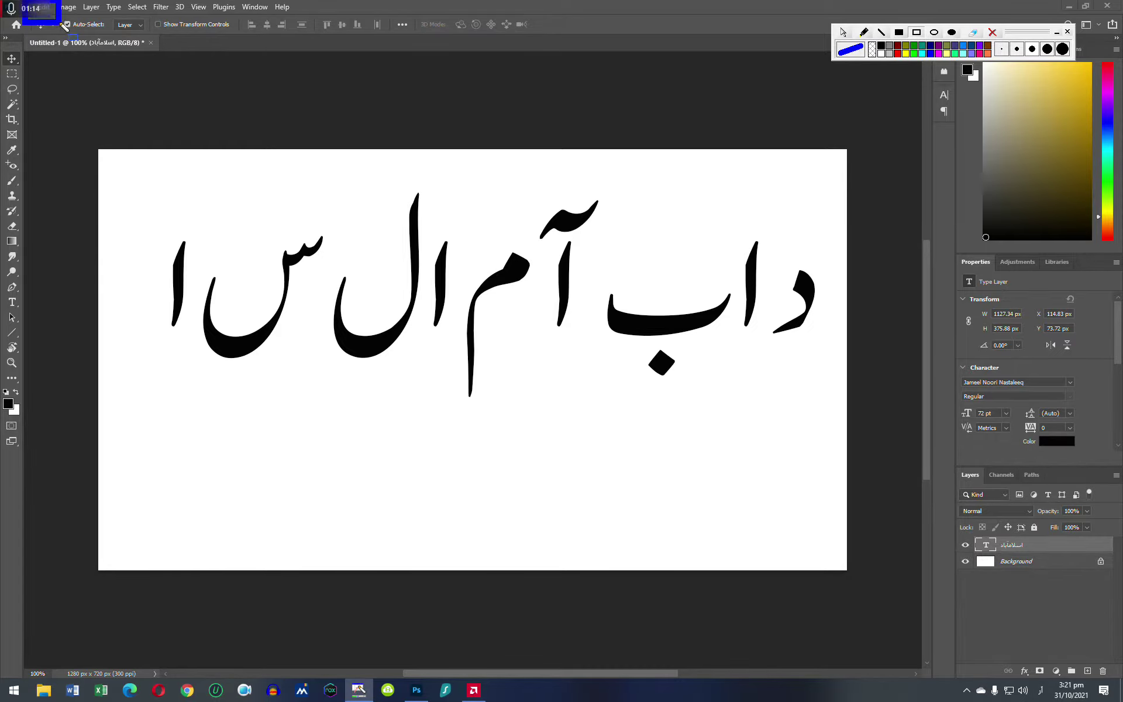
left_click(992, 32)
left_click(44, 12)
mouse_move(65, 494)
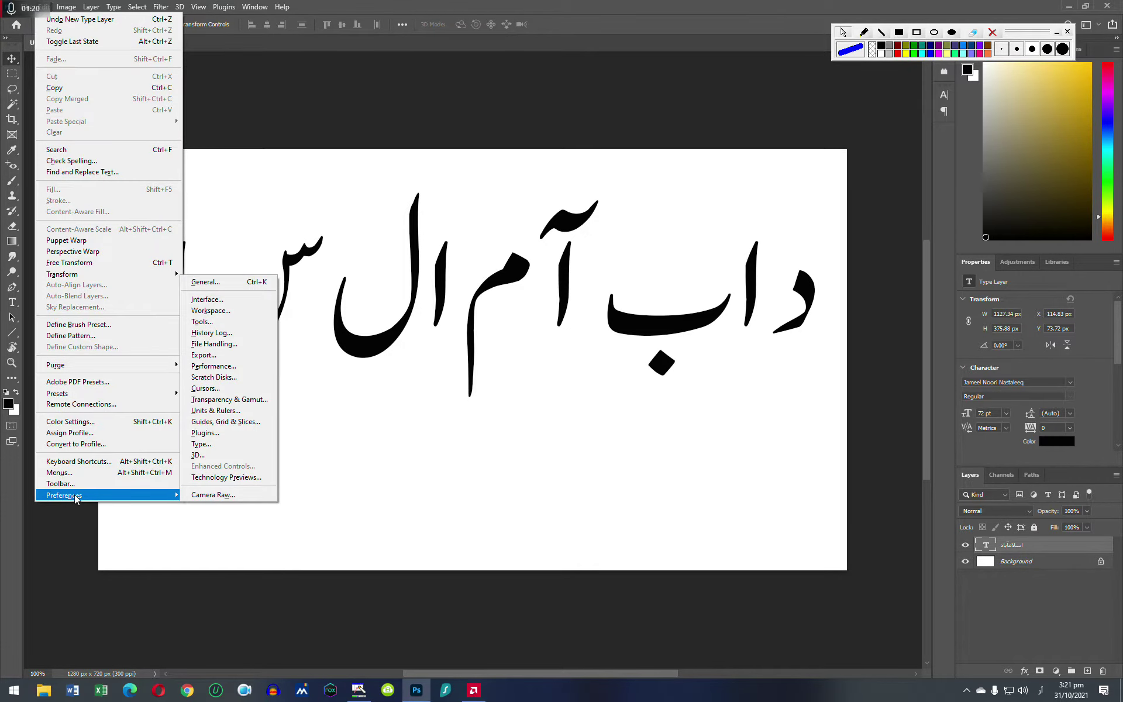
left_click(223, 446)
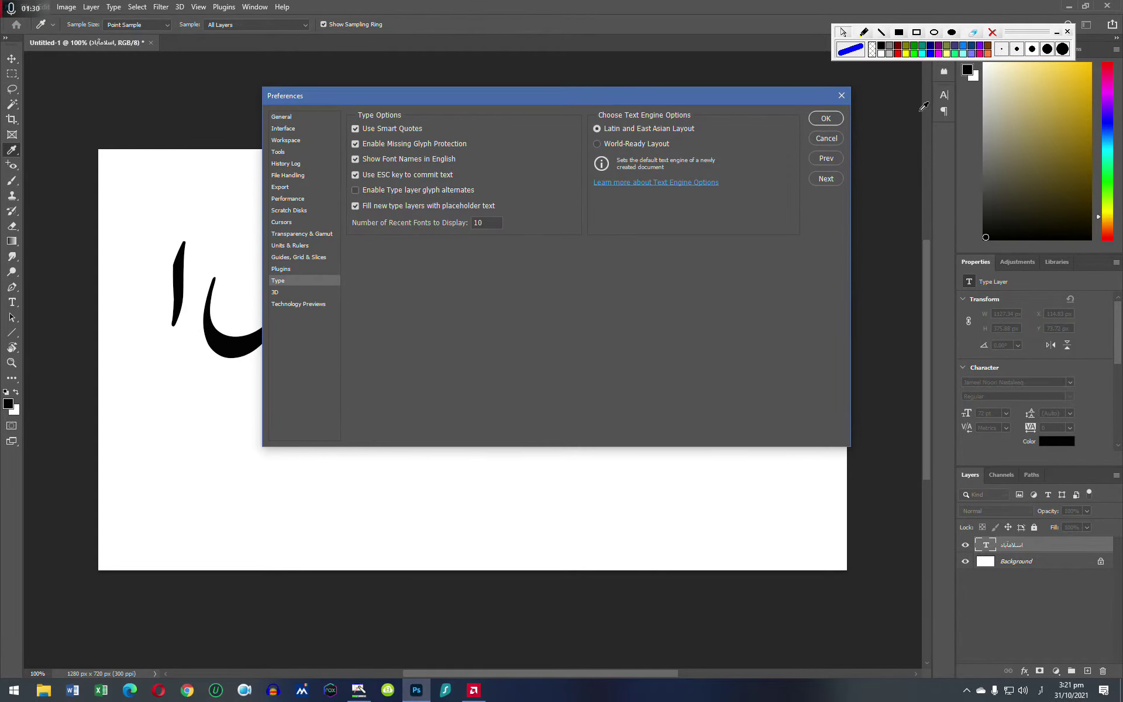
Highlight the text engine options, then set the type engine to World-Ready Layout and confirm
left_click(918, 34)
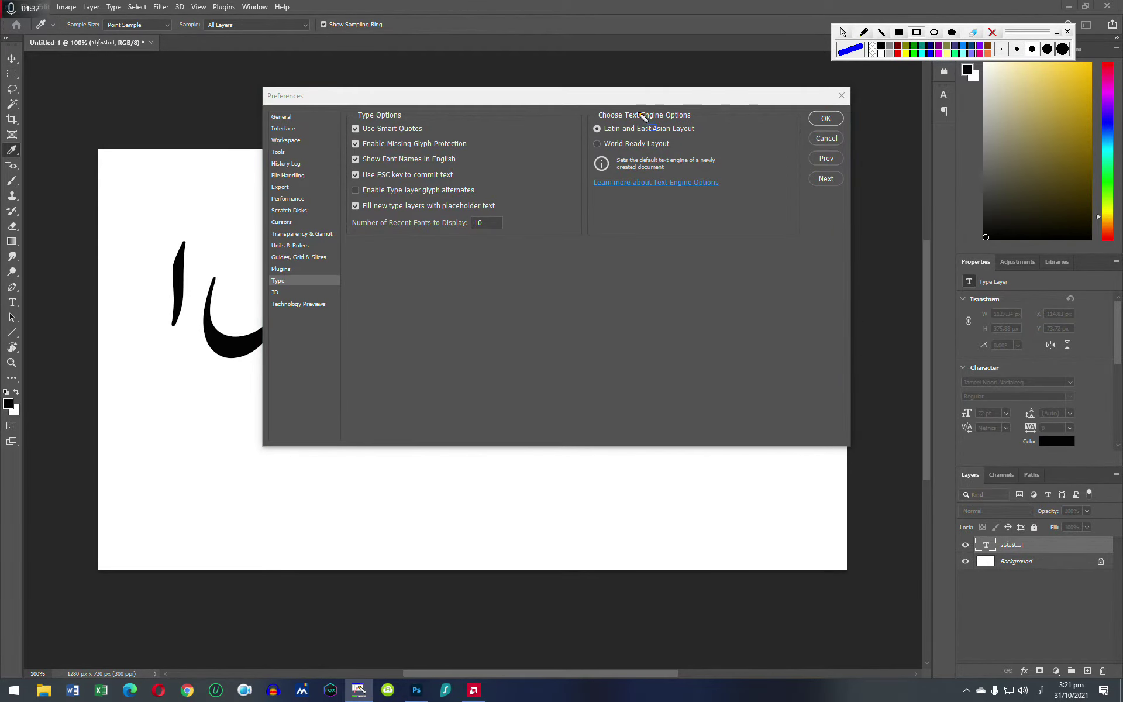
left_click_drag(578, 106, 712, 138)
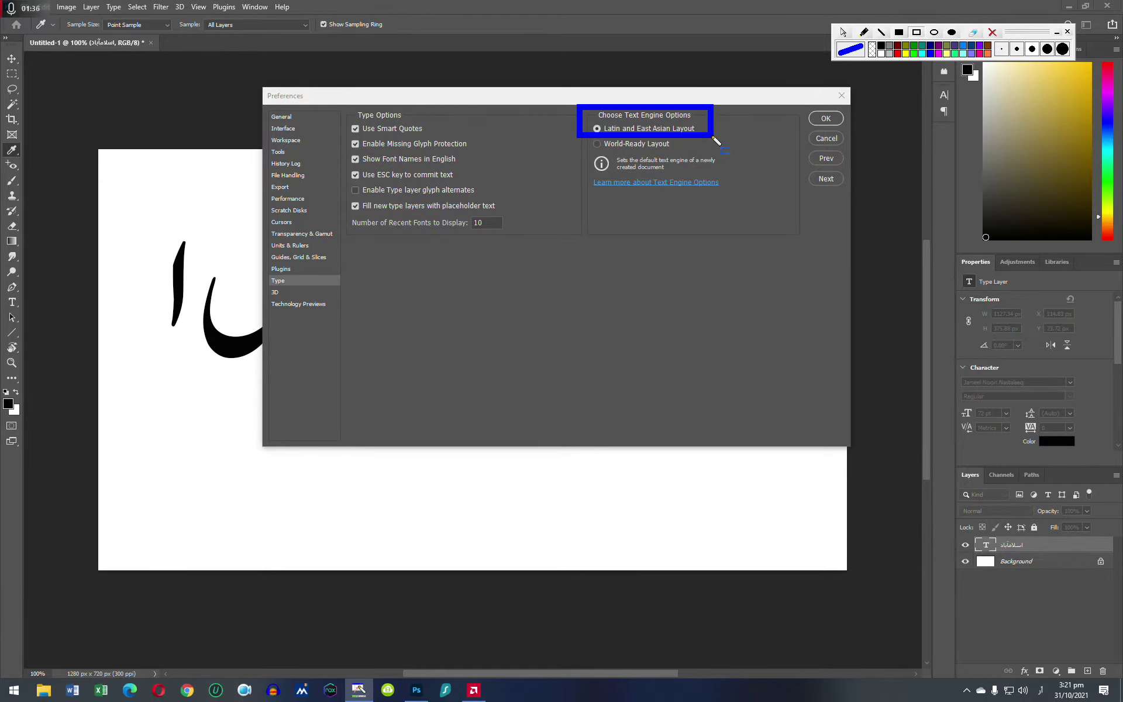
left_click_drag(552, 137, 694, 154)
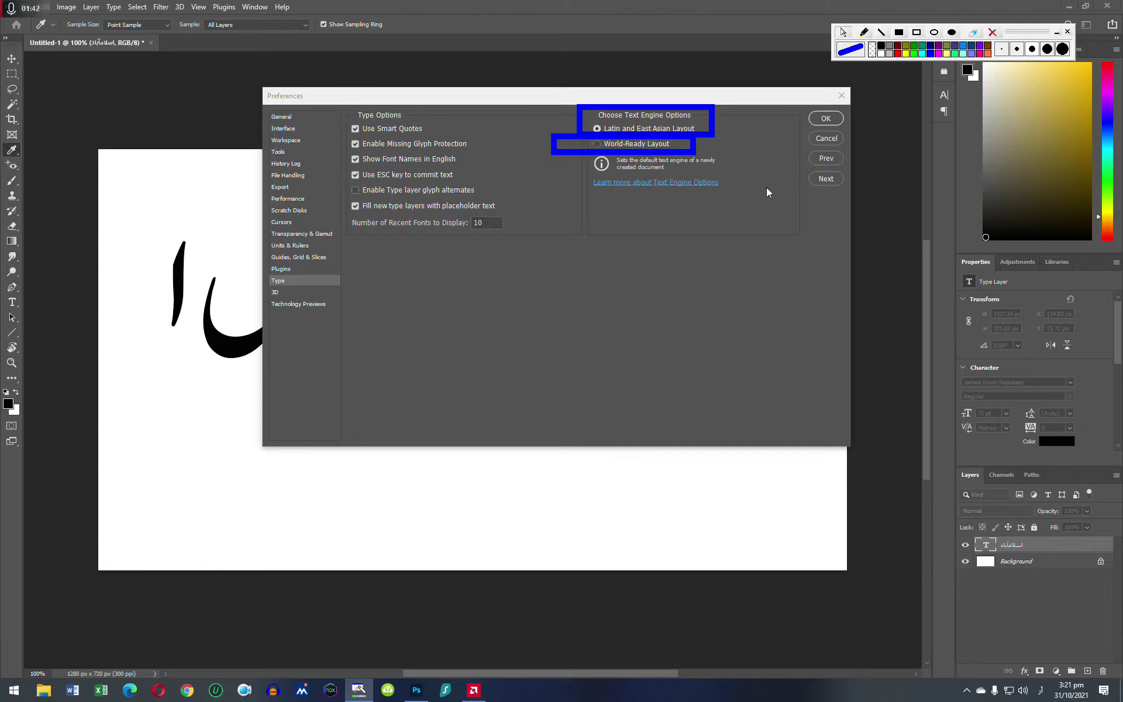
left_click(992, 32)
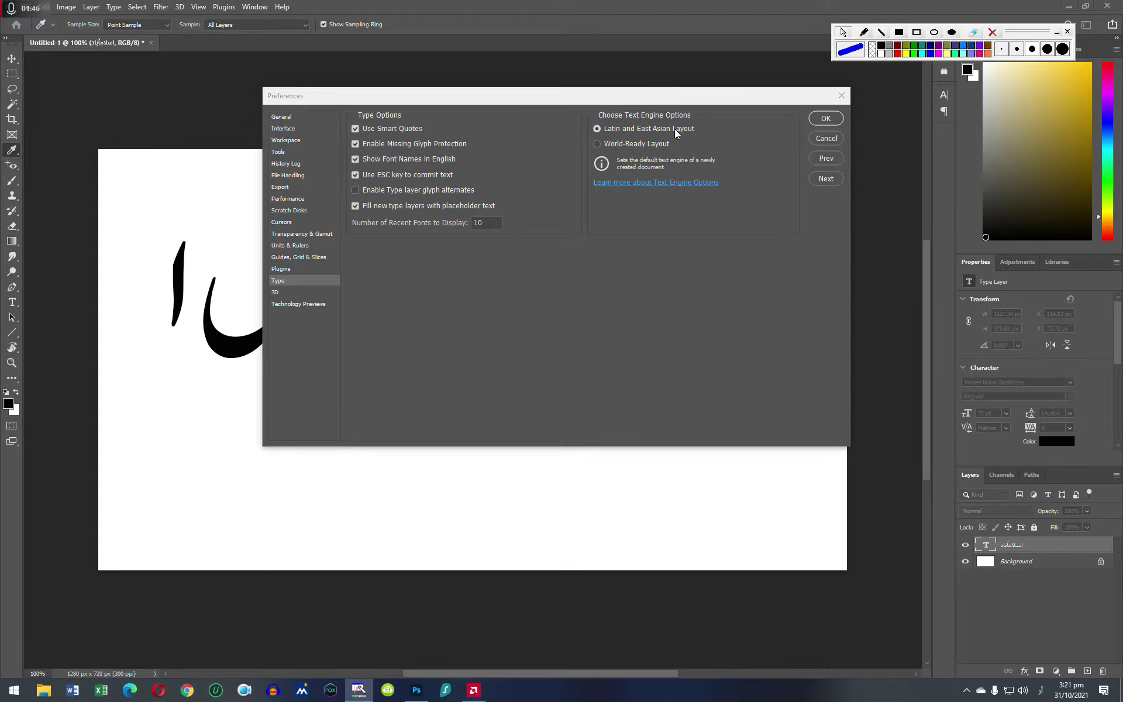
left_click(597, 145)
left_click(597, 144)
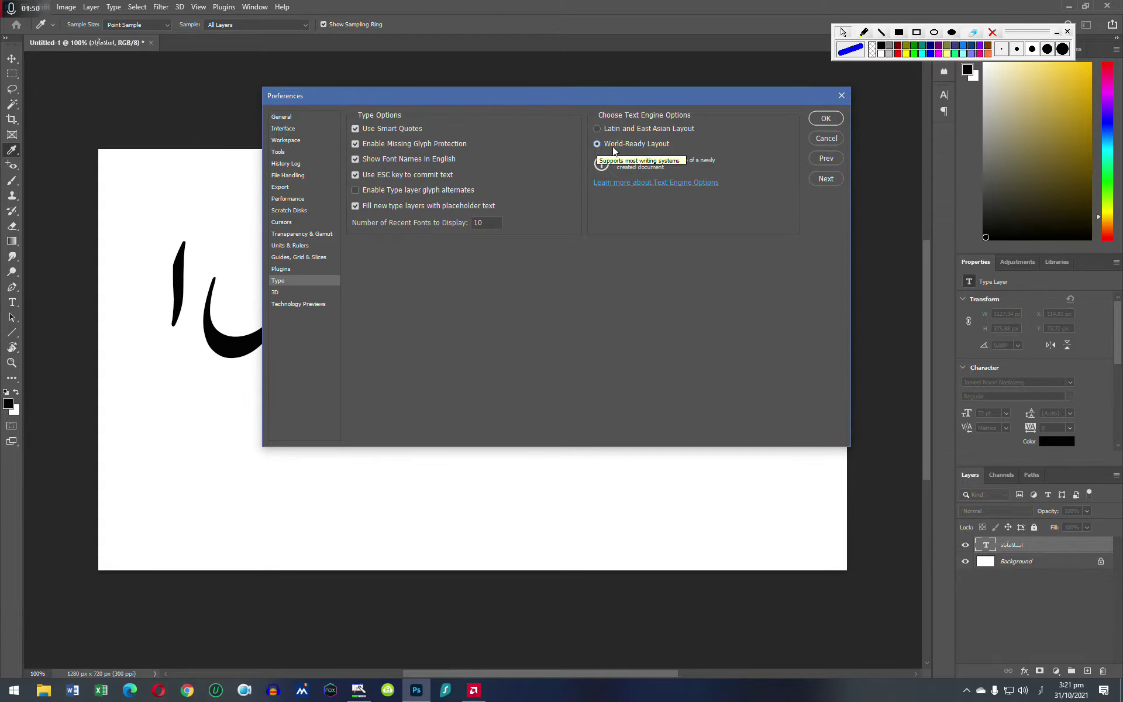
left_click(831, 121)
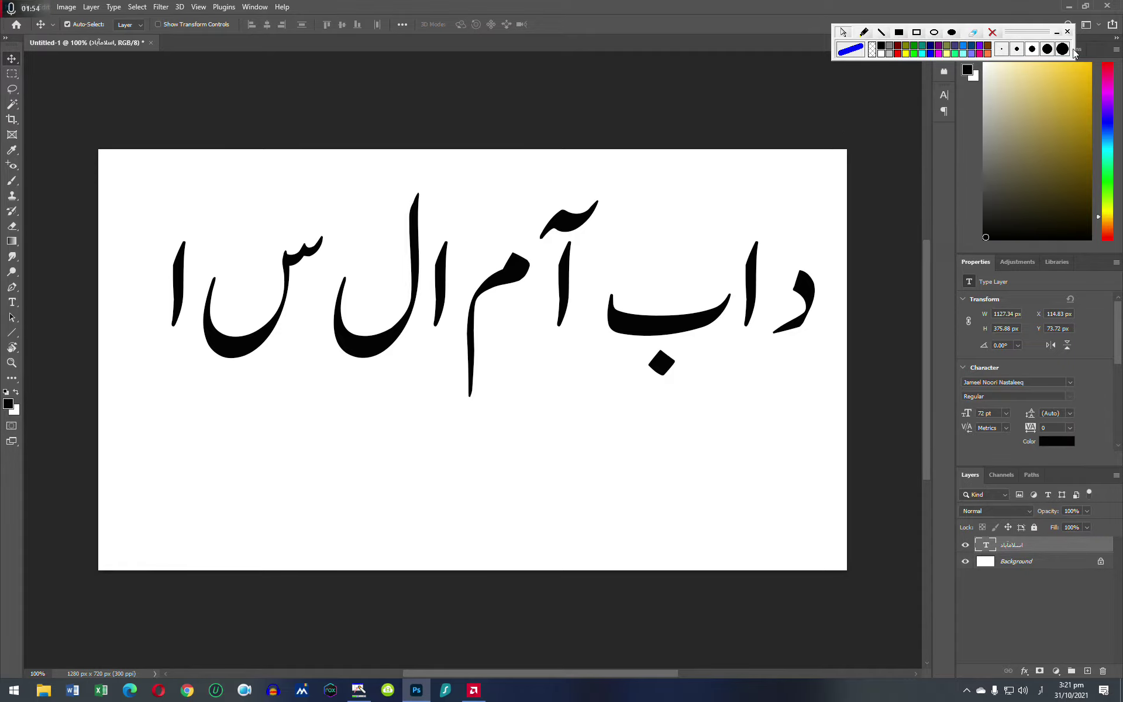
Quit Photoshop without saving the document, then relaunch it
left_click(1107, 6)
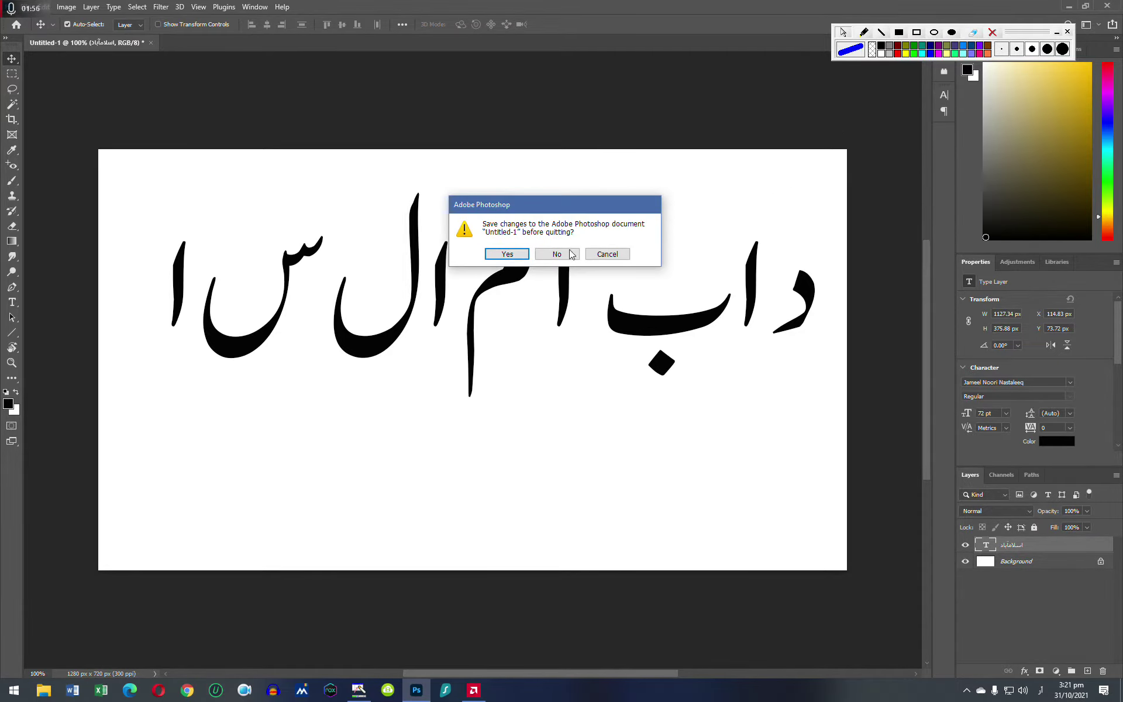
left_click(572, 254)
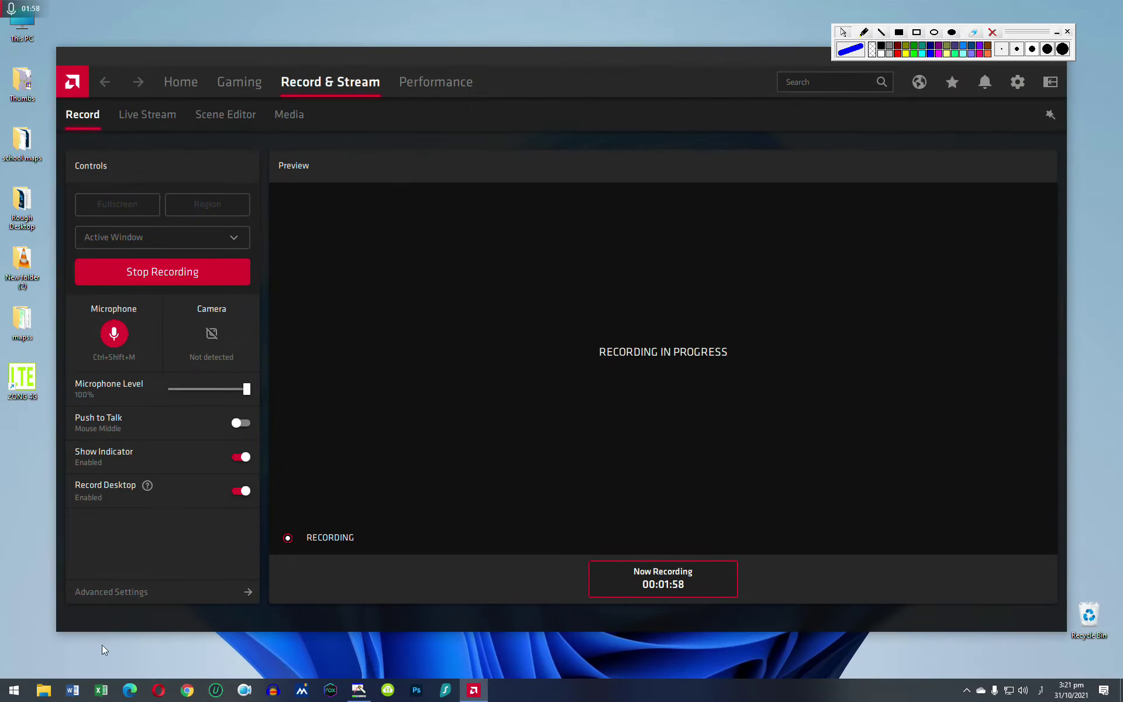
left_click(415, 691)
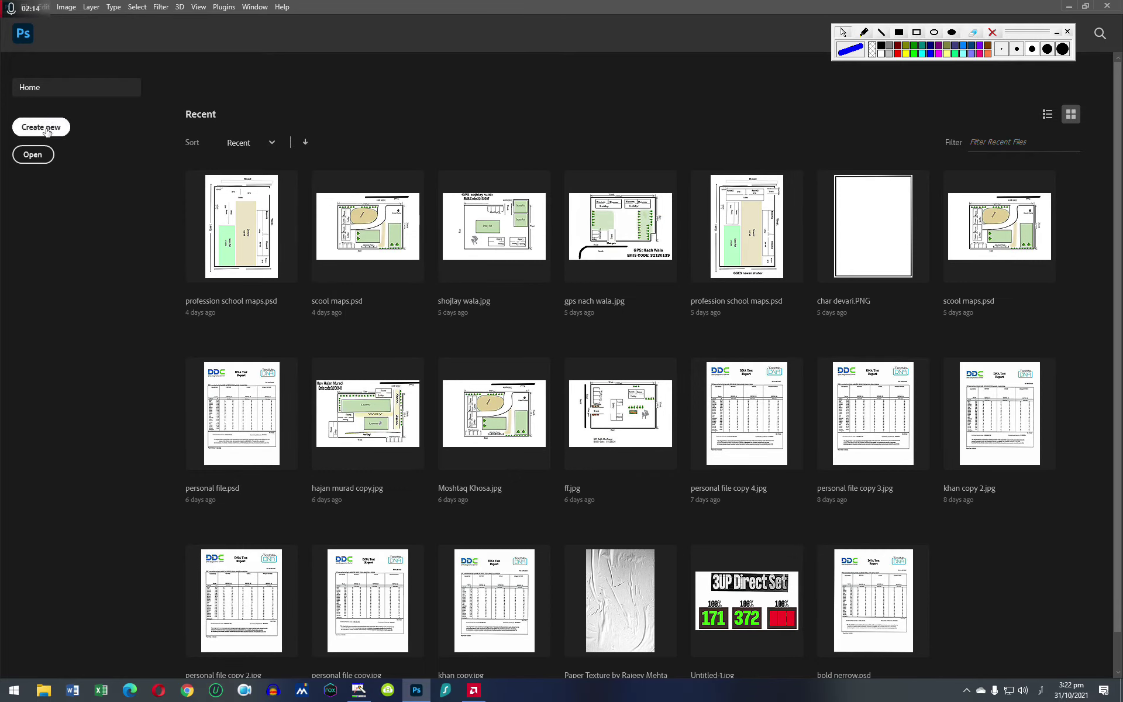
Create a blank Custom document of 1280 × 720 px at 300 ppi
left_click(56, 129)
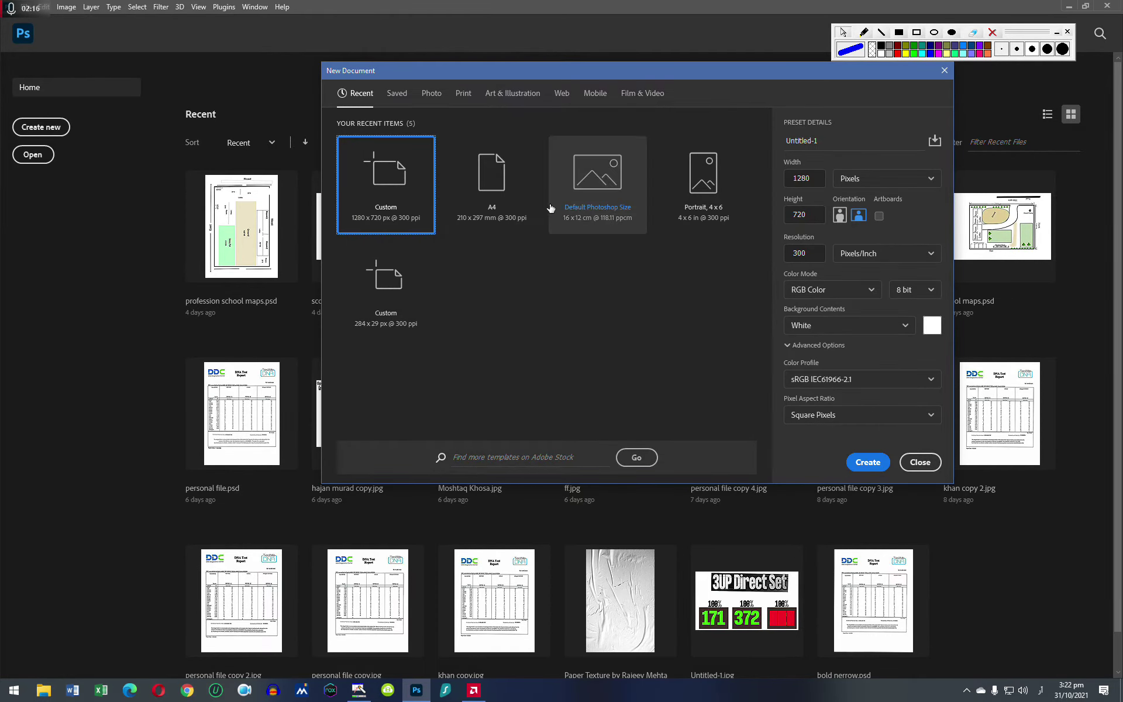
left_click(871, 465)
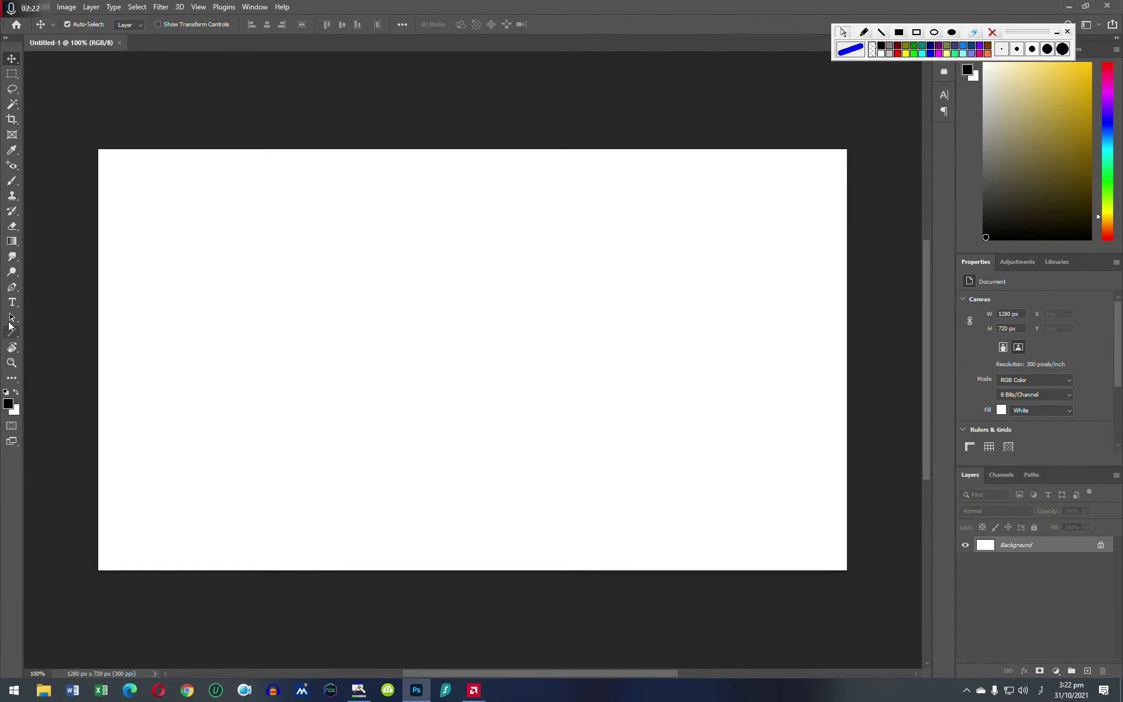
Type 'اسلام آباد' as a new horizontal text layer near the canvas centre, fixing one mistyped letter
left_click(12, 302)
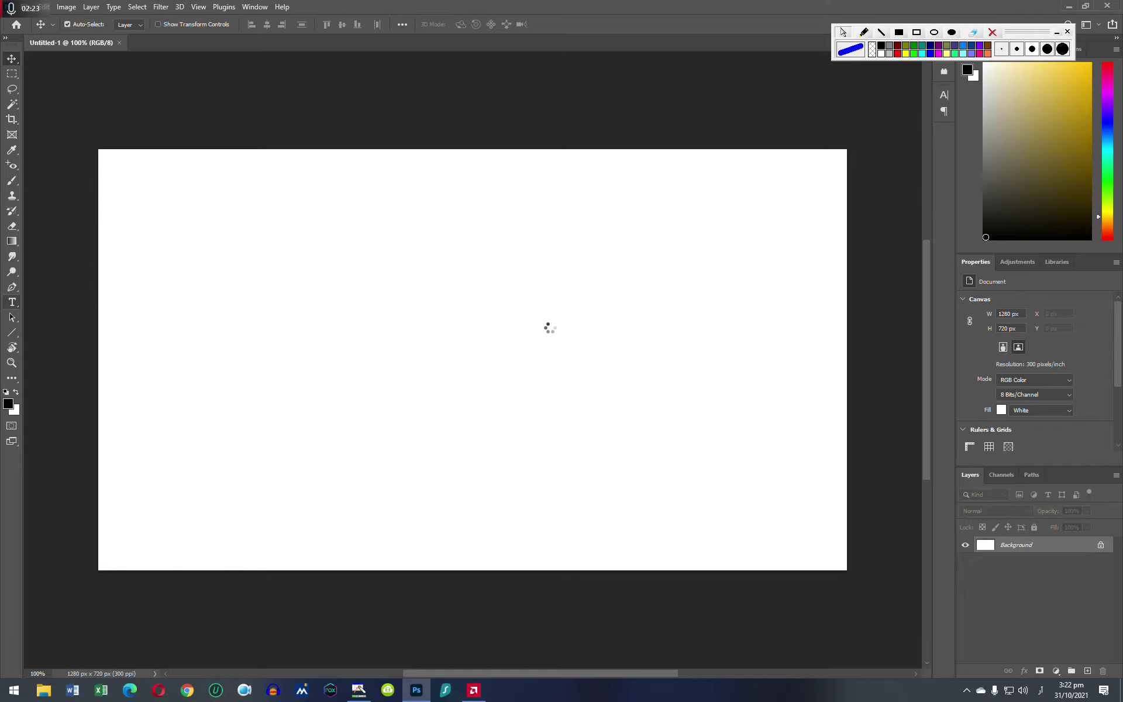
left_click(575, 346)
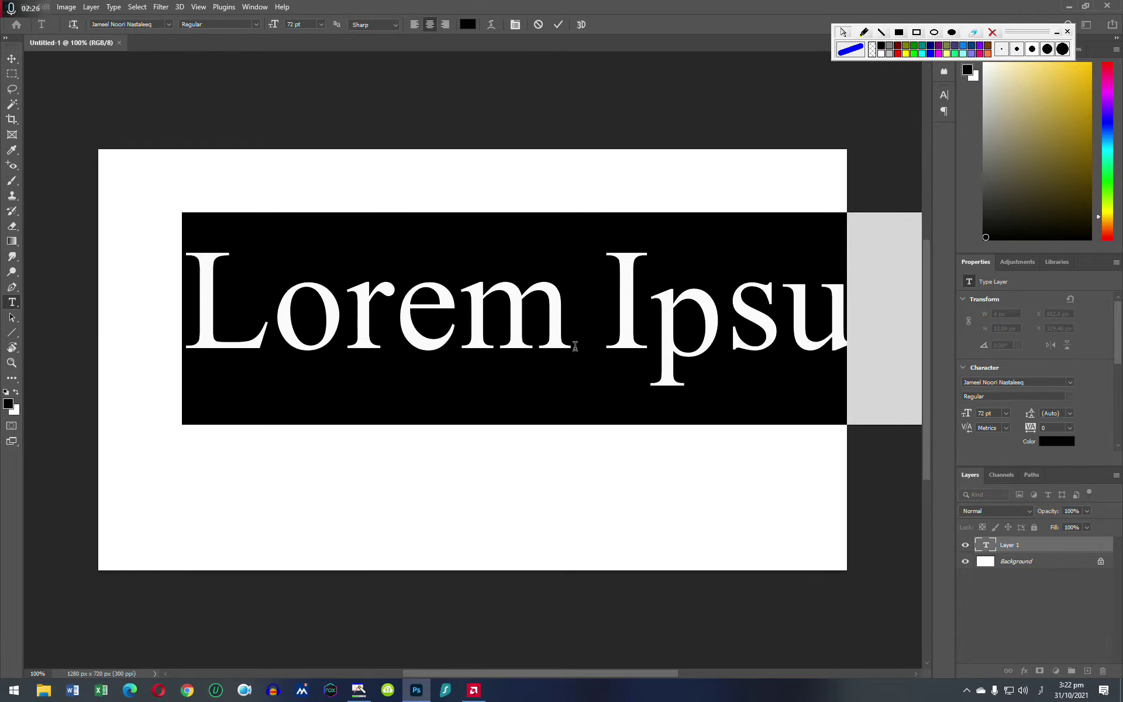
type("ا")
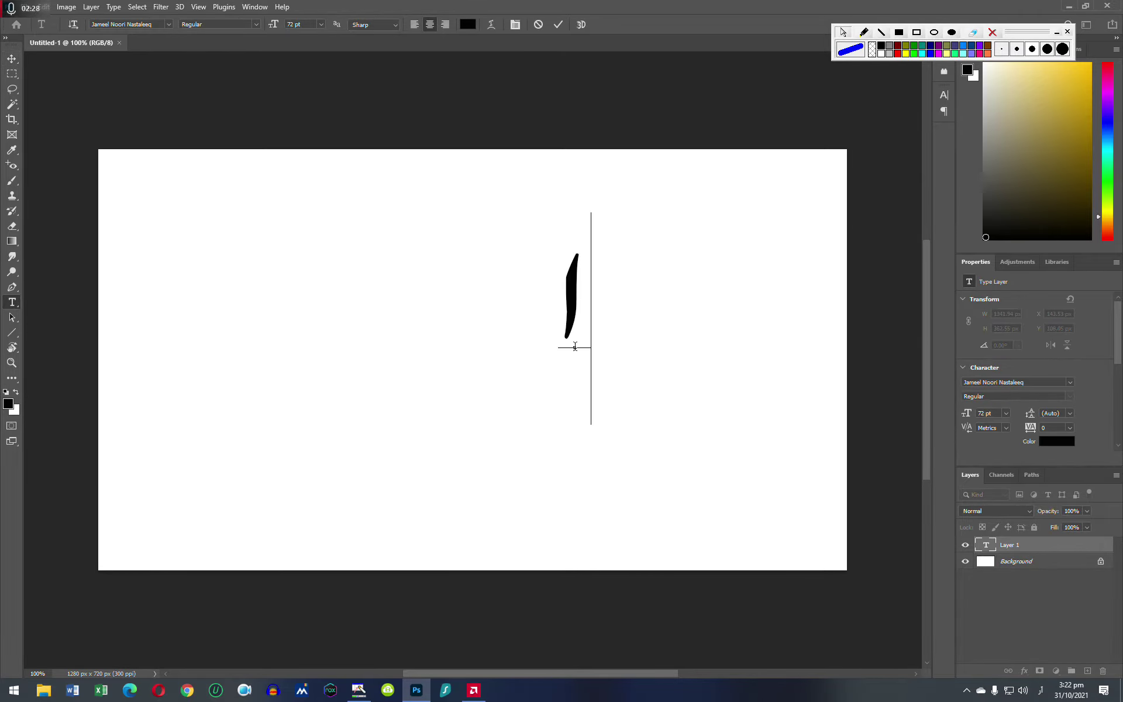
type("سلامآ")
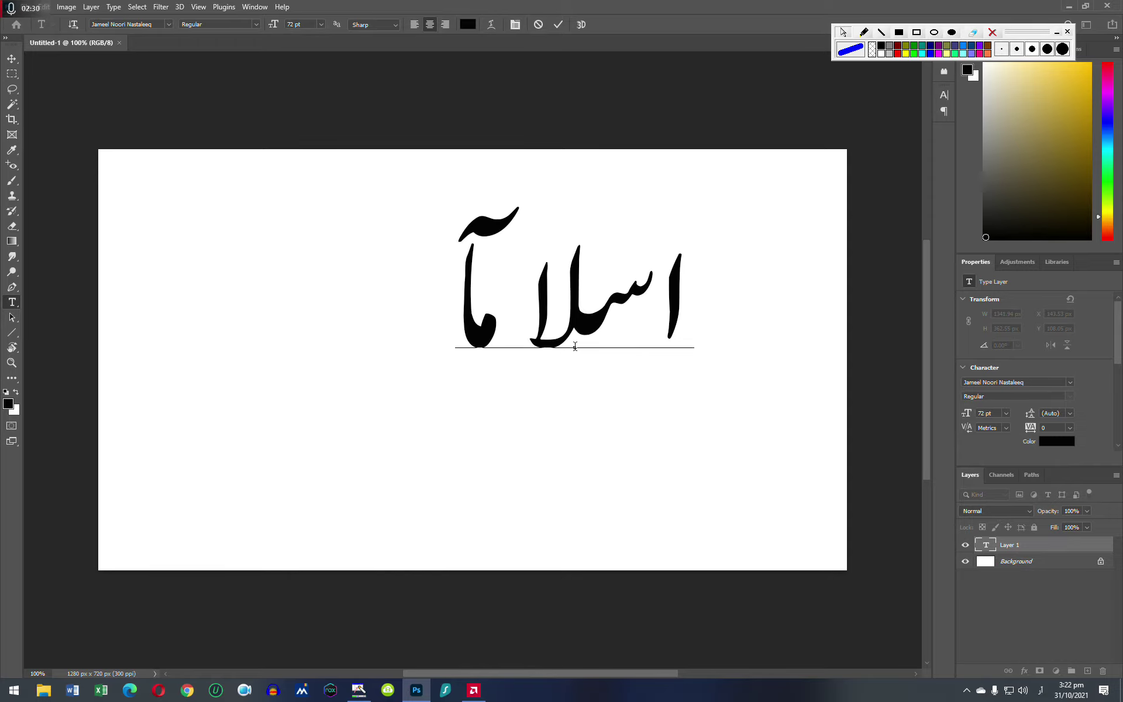
key("BackSpace")
type("آ")
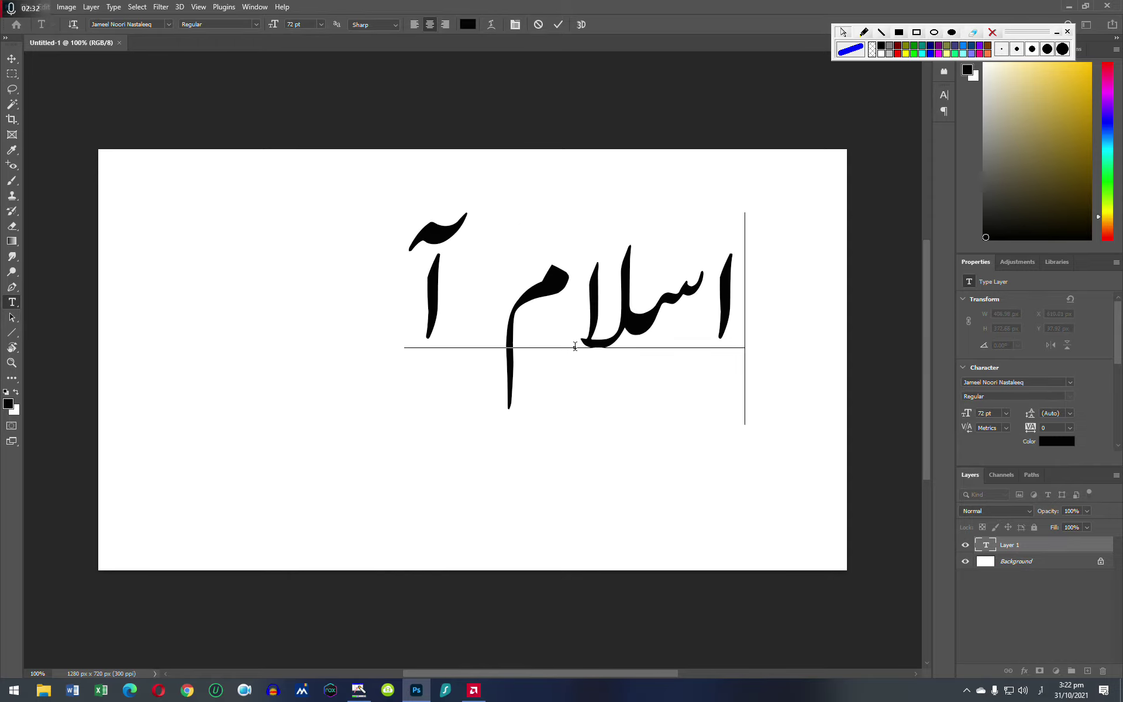
type("باد")
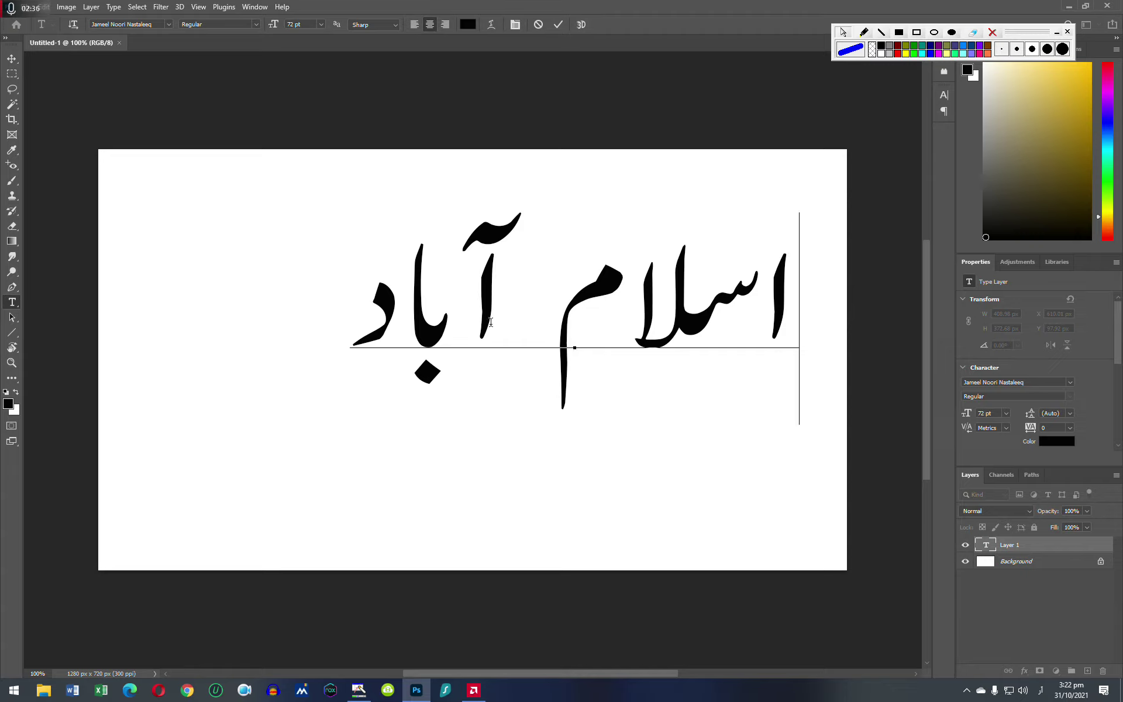
left_click(362, 339)
left_click(44, 7)
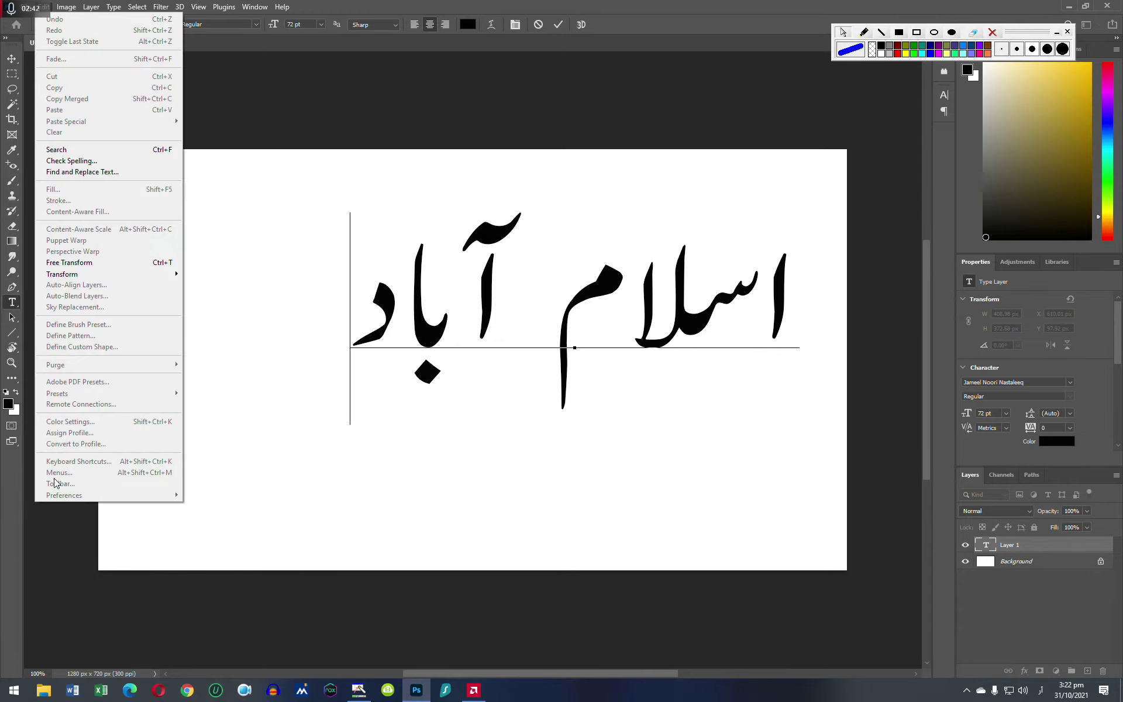
Commit the text, check the Type preferences without changes, and switch to the Move tool (V)
left_click(386, 514)
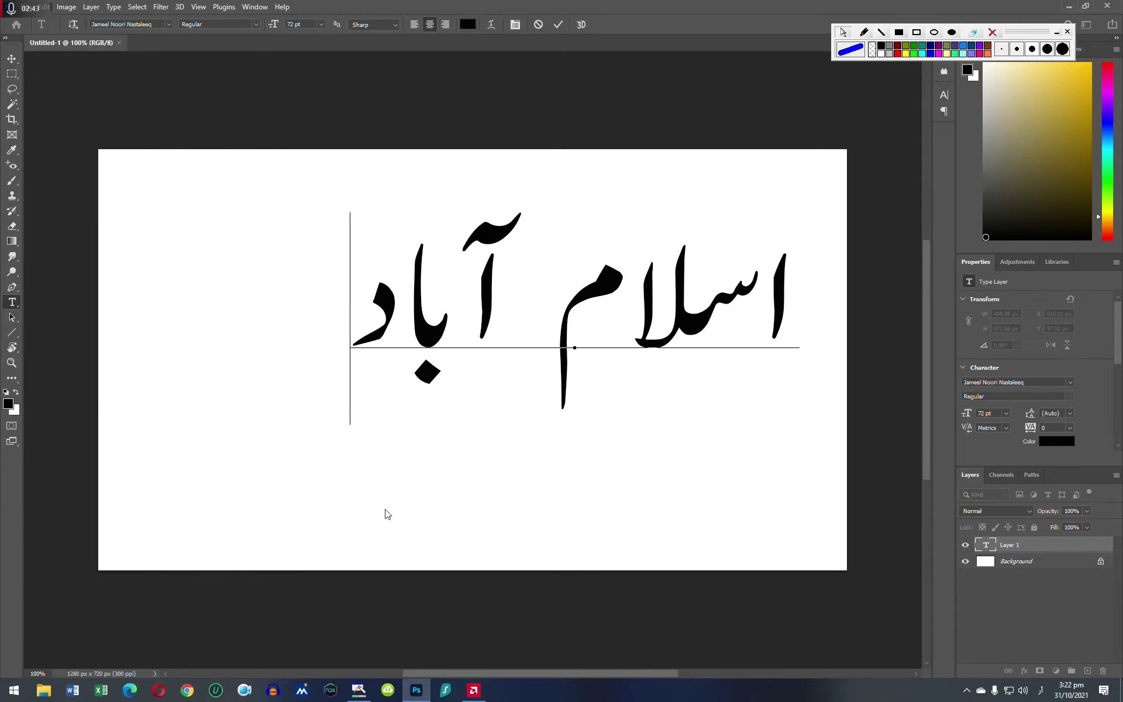
left_click(13, 60)
left_click(42, 7)
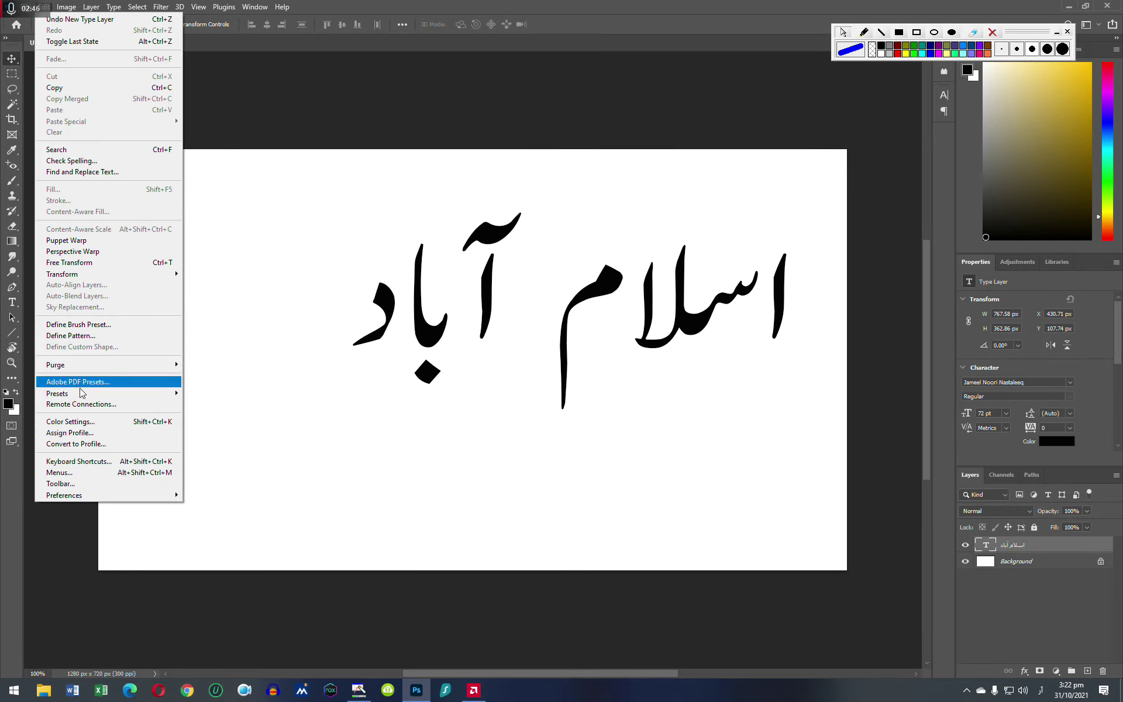
mouse_move(65, 495)
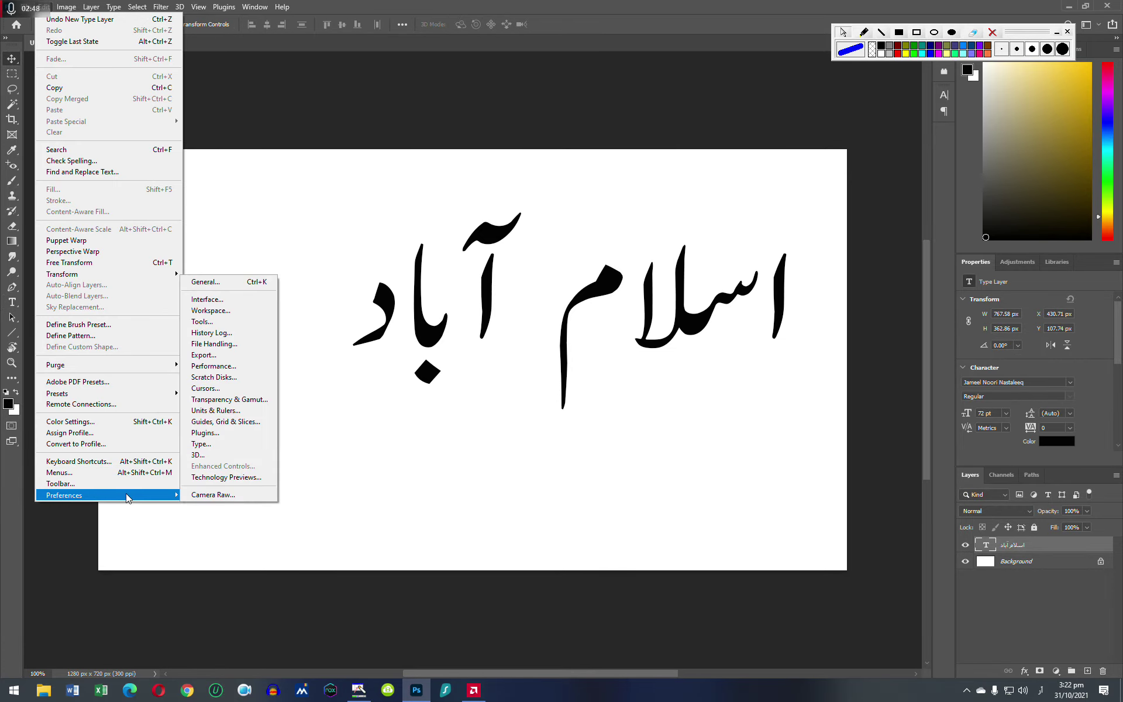
left_click(201, 443)
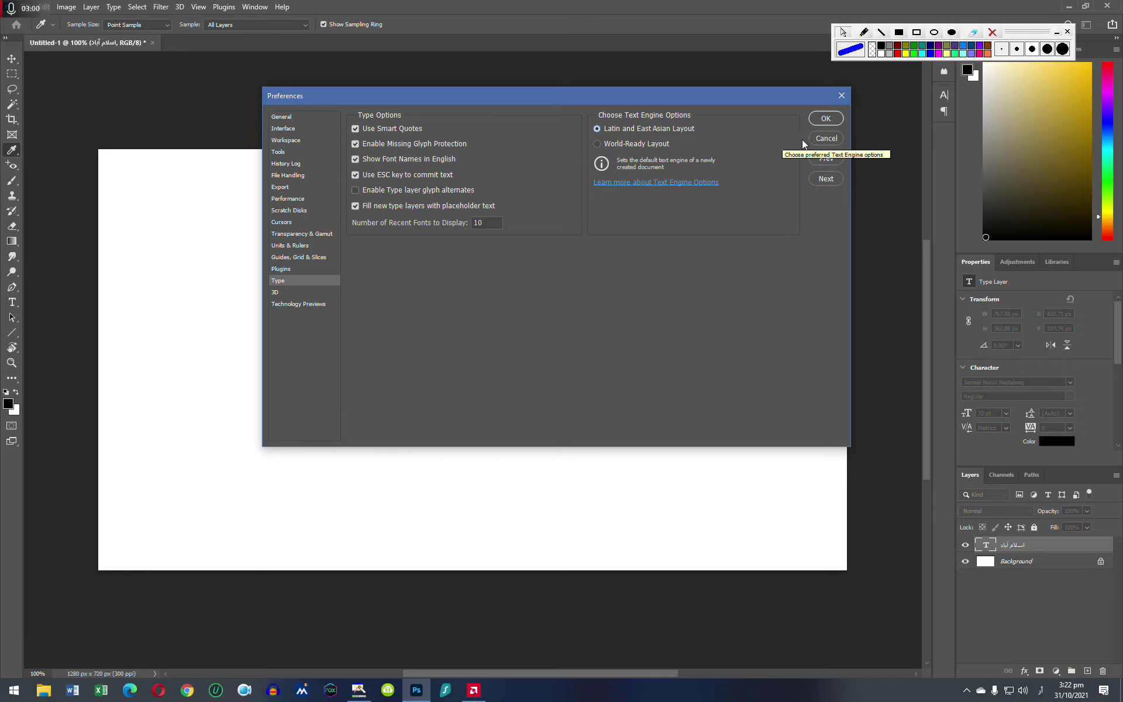
left_click(822, 138)
key("v")
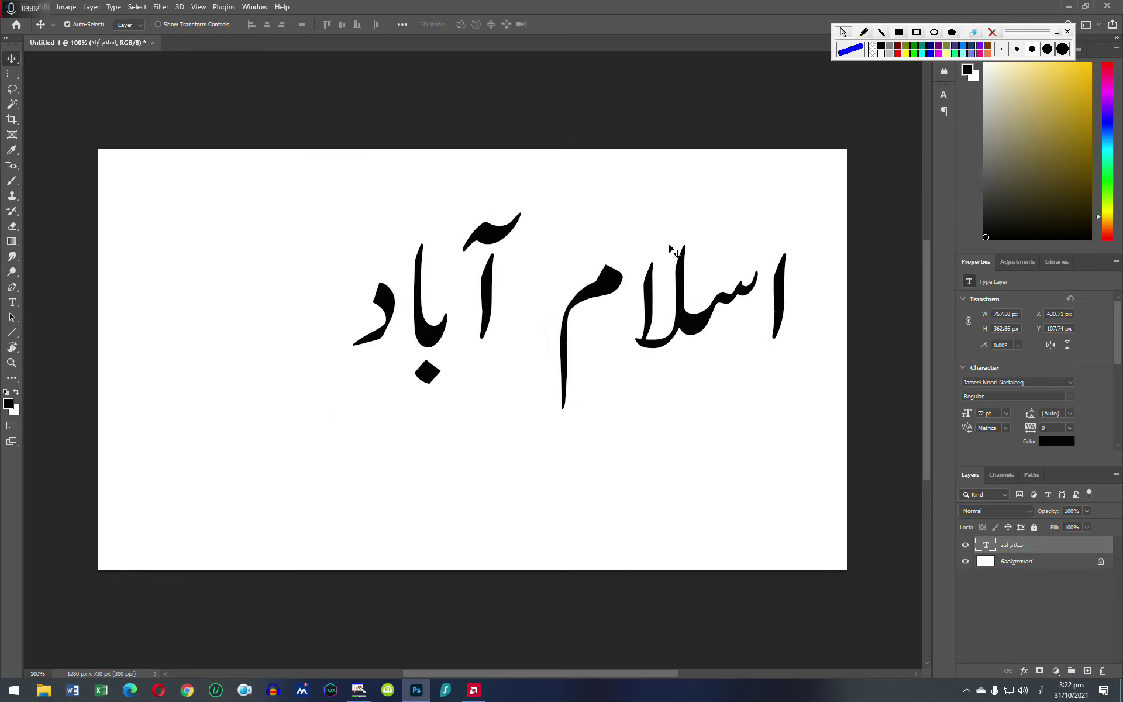